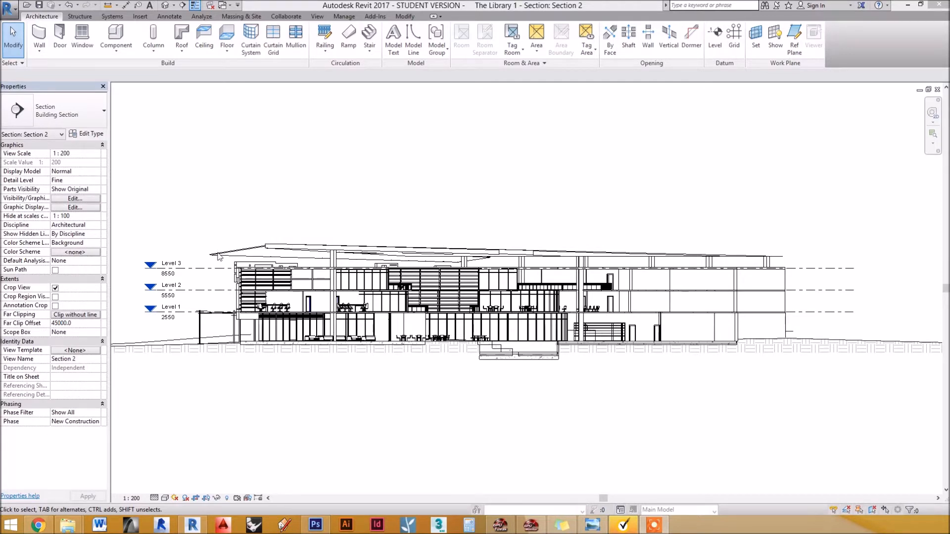
- Hide the Level 1, Level 2 and Level 3 lines in the section view
{"action": "scroll", "coordinate": [180, 276], "scroll_direction": "up", "scroll_amount": 5}
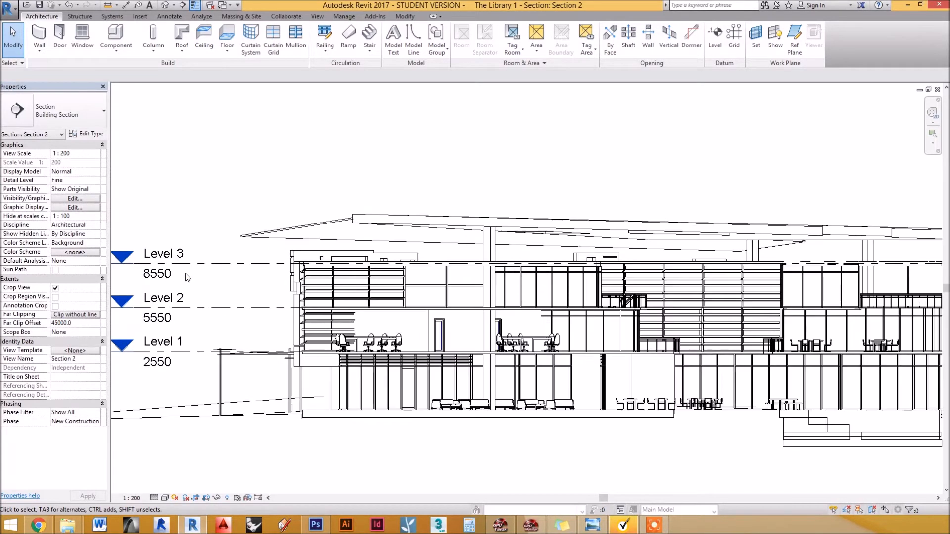
{"action": "middle_click_drag", "start_coordinate": [211, 277], "coordinate": [386, 279]}
{"action": "left_click", "coordinate": [360, 252]}
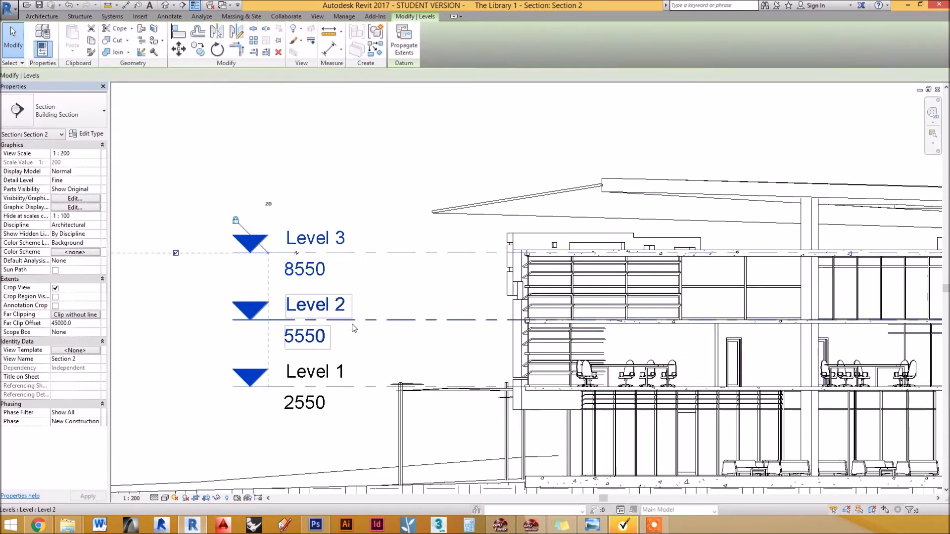
{"action": "left_click", "coordinate": [360, 320], "text": "ctrl"}
{"action": "left_click", "coordinate": [350, 386], "text": "ctrl"}
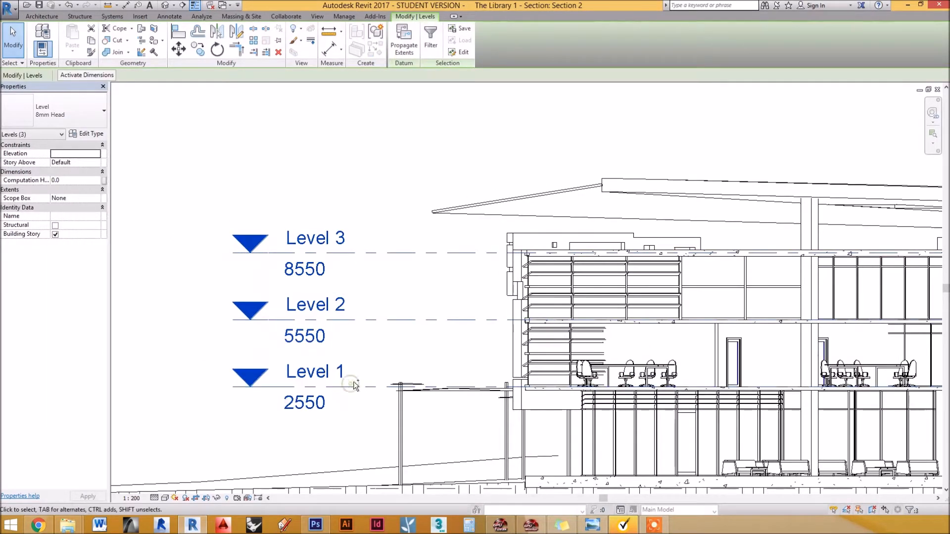
{"action": "right_click", "coordinate": [349, 389]}
{"action": "mouse_move", "coordinate": [445, 213]}
{"action": "left_click", "coordinate": [477, 213]}
{"action": "scroll", "coordinate": [503, 210], "scroll_direction": "down", "scroll_amount": 5}
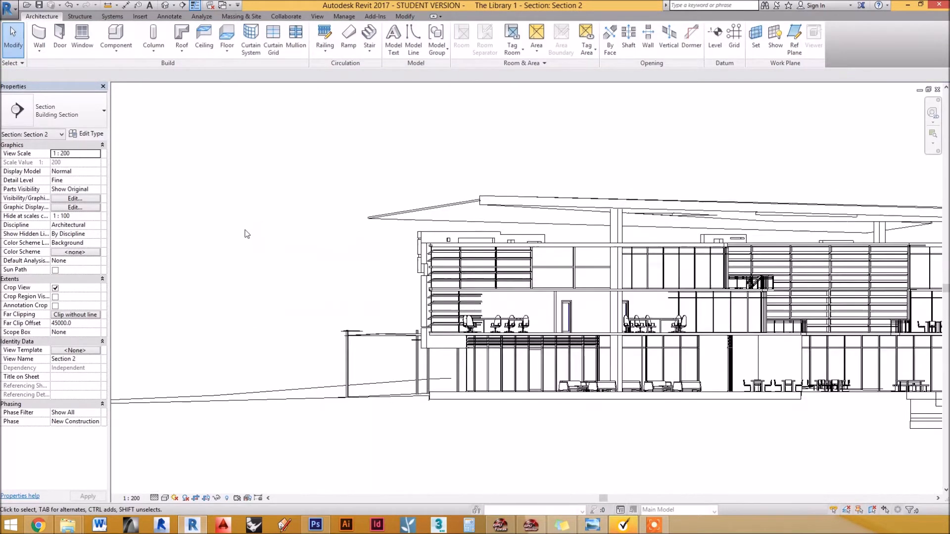
- Set the section view's detail level to Coarse
{"action": "scroll", "coordinate": [503, 210], "scroll_direction": "up", "scroll_amount": 1}
{"action": "middle_click_drag", "start_coordinate": [517, 208], "coordinate": [471, 220]}
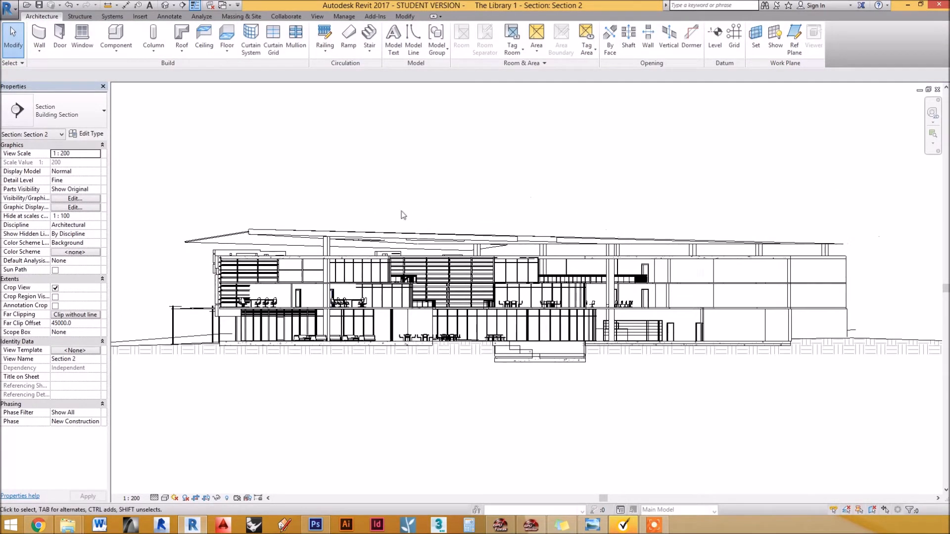
{"action": "left_click", "coordinate": [97, 181]}
{"action": "left_click", "coordinate": [85, 190]}
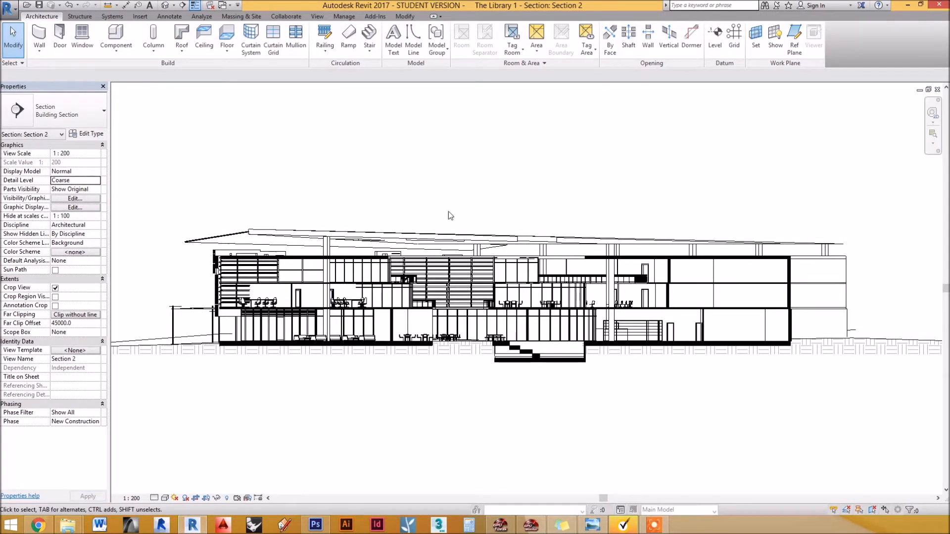
- Override the main Generic - 400mm roof's graphics by element in this view, choosing Black as its cut pattern colour
{"action": "scroll", "coordinate": [791, 262], "scroll_direction": "up", "scroll_amount": 4}
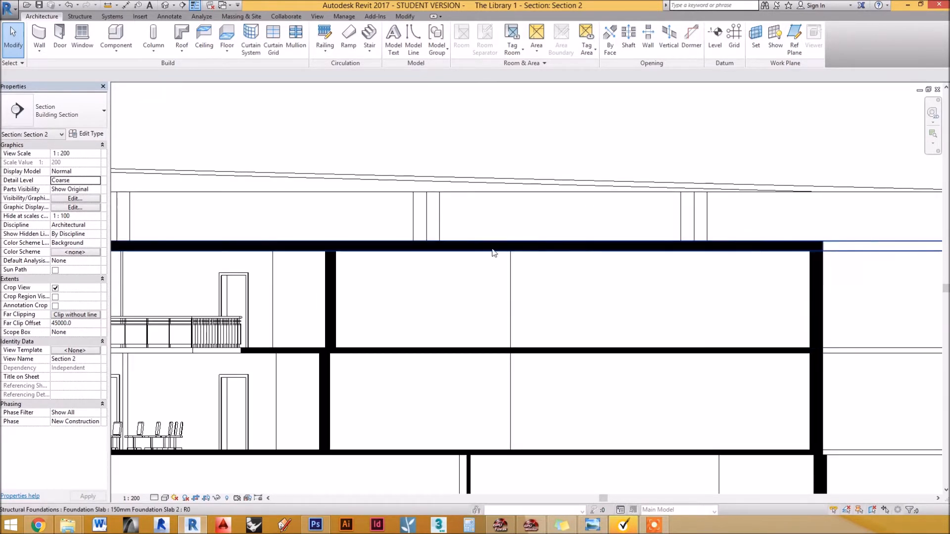
{"action": "scroll", "coordinate": [510, 264], "scroll_direction": "down", "scroll_amount": 1}
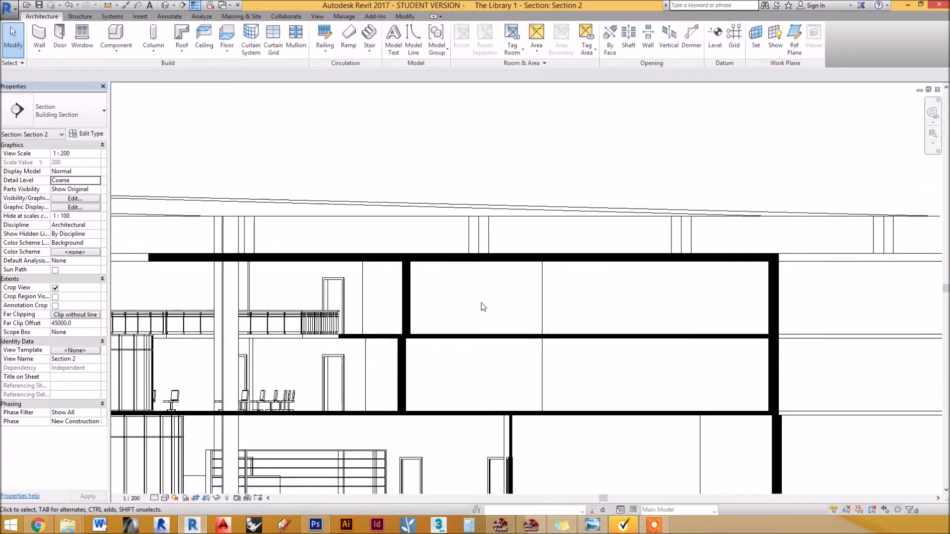
{"action": "scroll", "coordinate": [554, 293], "scroll_direction": "down", "scroll_amount": 3}
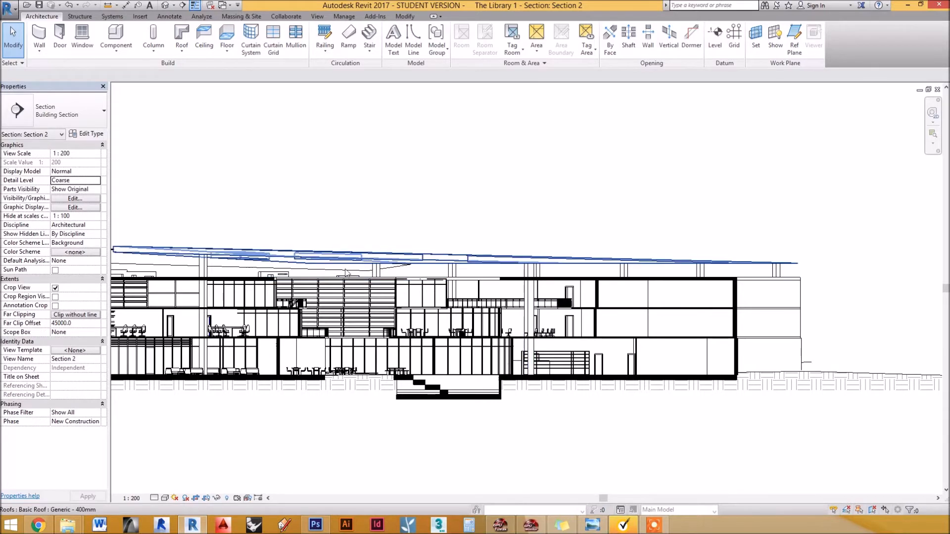
{"action": "scroll", "coordinate": [416, 264], "scroll_direction": "up", "scroll_amount": 3}
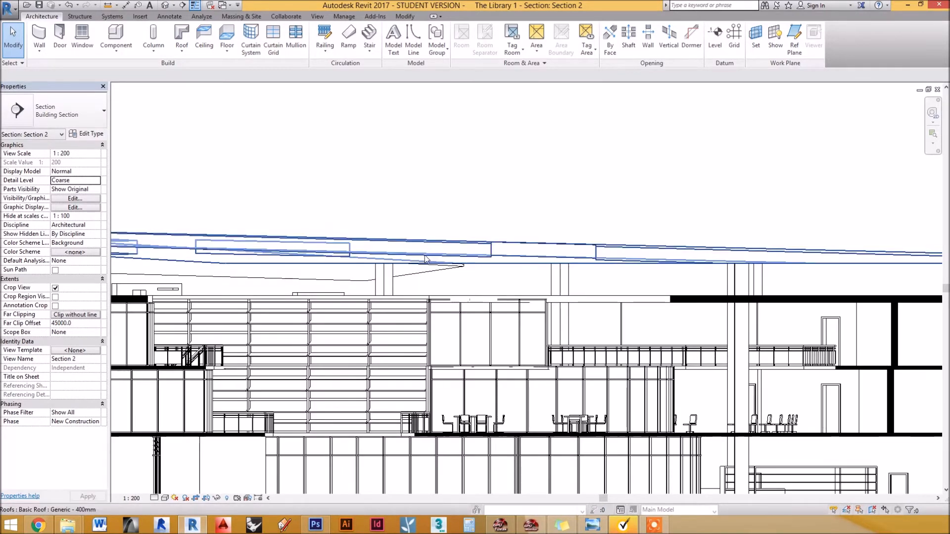
{"action": "left_click", "coordinate": [419, 262]}
{"action": "right_click", "coordinate": [426, 256]}
{"action": "mouse_move", "coordinate": [458, 313]}
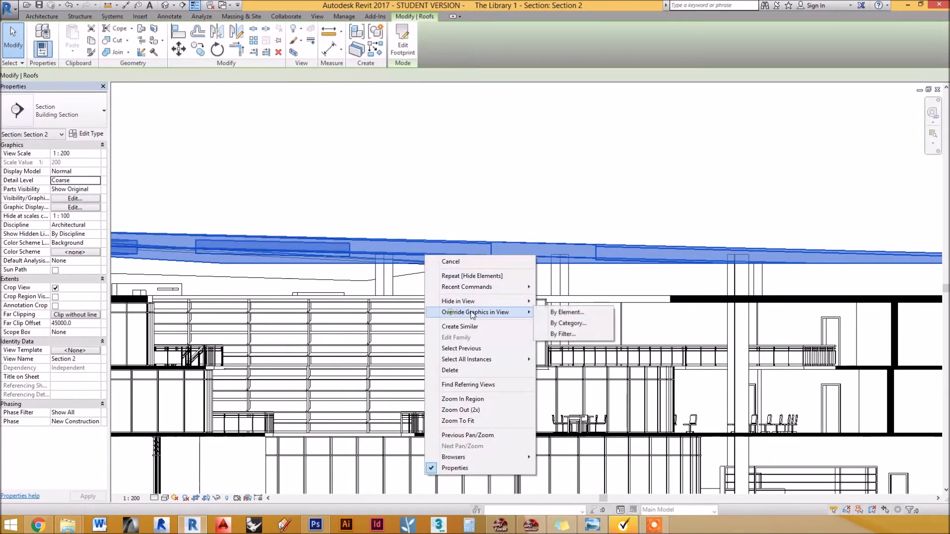
{"action": "left_click", "coordinate": [548, 310]}
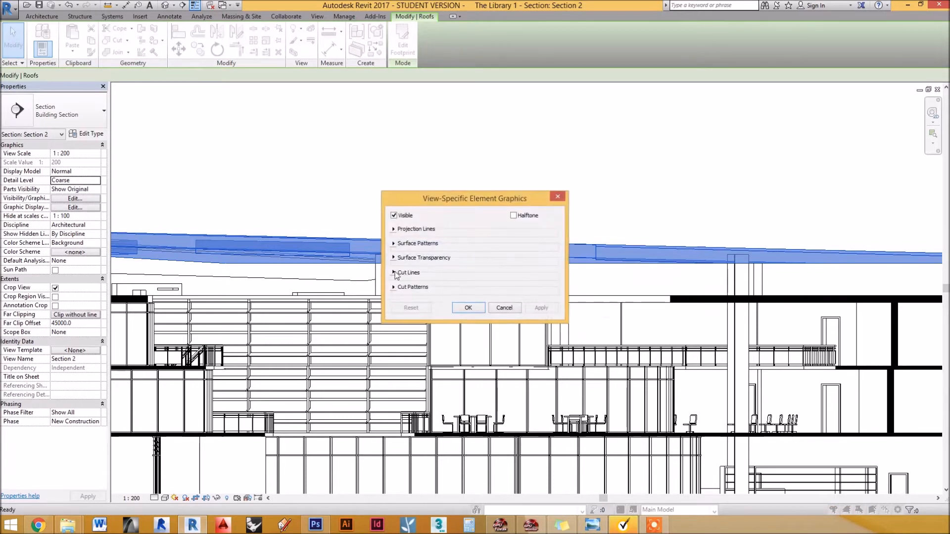
{"action": "left_click", "coordinate": [393, 287]}
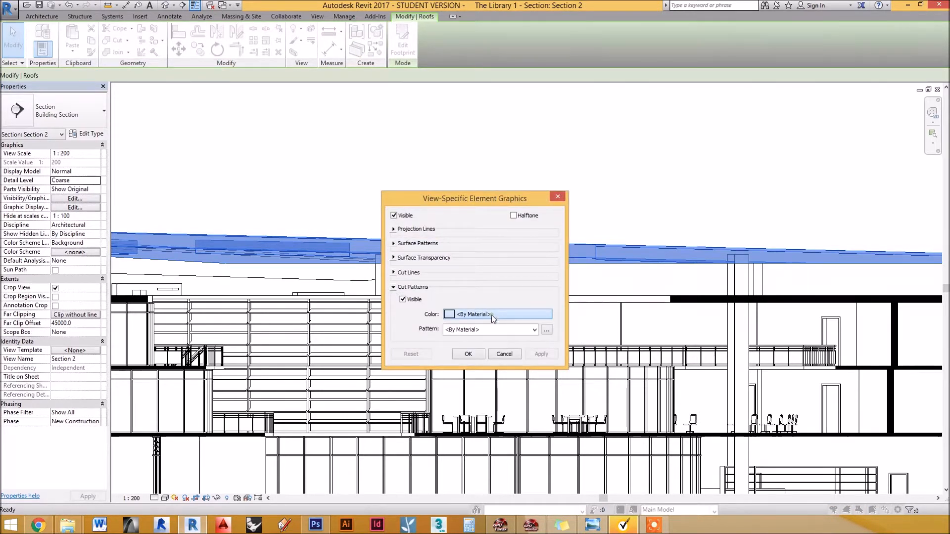
{"action": "left_click", "coordinate": [491, 315]}
{"action": "left_click", "coordinate": [372, 265]}
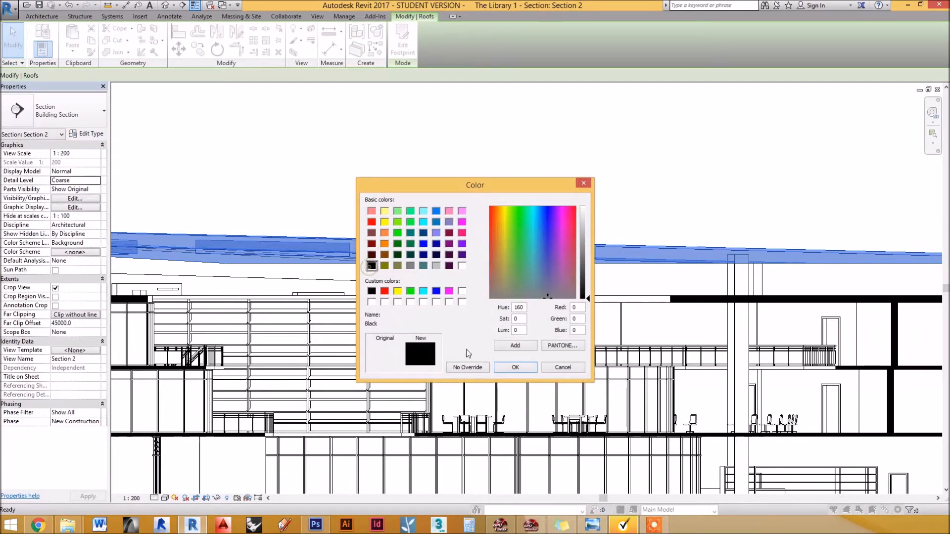
{"action": "left_click", "coordinate": [507, 373]}
- Set the roof's cut pattern override to Solid fill and apply it
{"action": "left_click", "coordinate": [535, 329]}
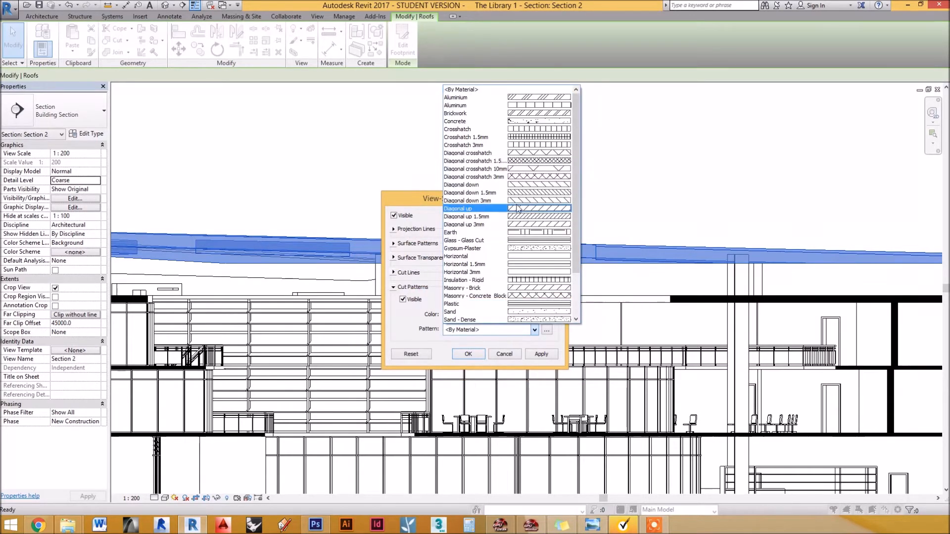
{"action": "scroll", "coordinate": [525, 290], "scroll_direction": "down", "scroll_amount": 2}
{"action": "left_click", "coordinate": [524, 271]}
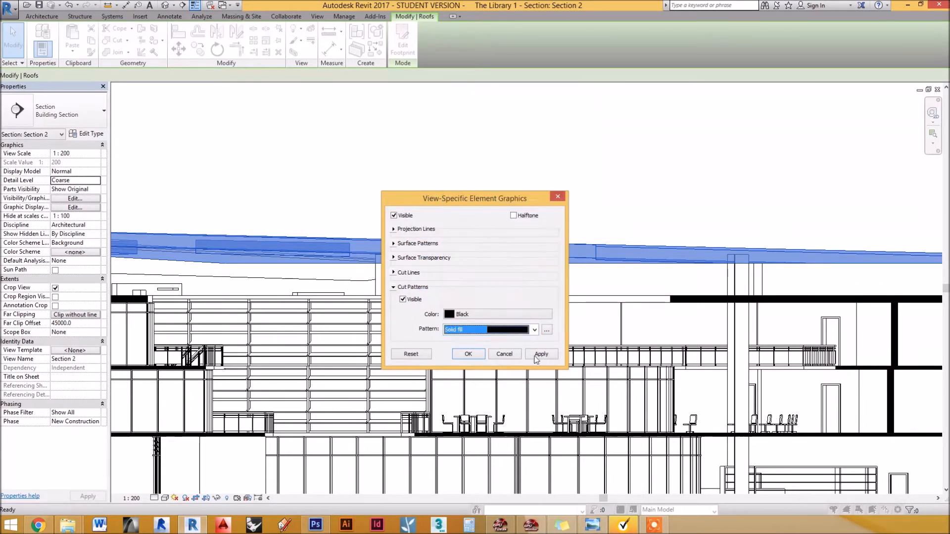
{"action": "left_click", "coordinate": [539, 354]}
{"action": "left_click", "coordinate": [468, 354]}
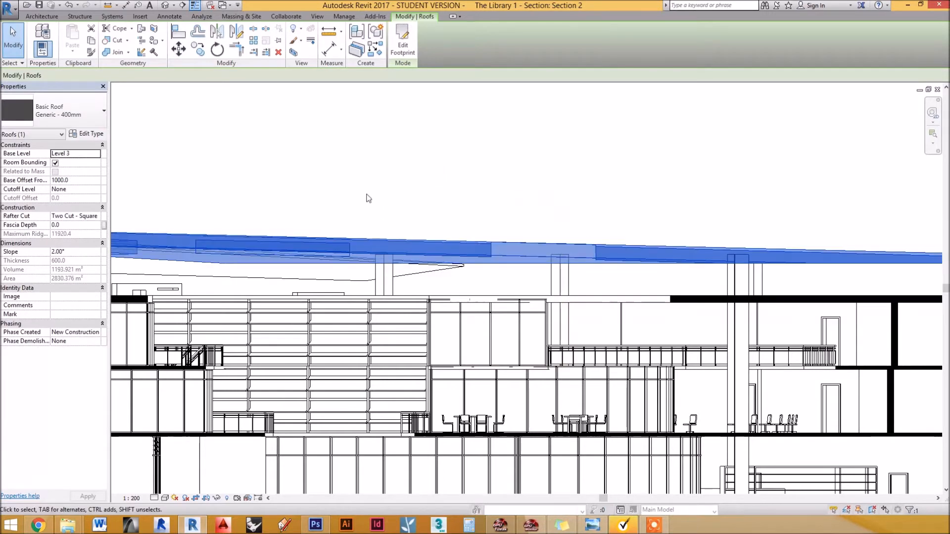
{"action": "left_click", "coordinate": [387, 173]}
{"action": "scroll", "coordinate": [604, 222], "scroll_direction": "down", "scroll_amount": 4}
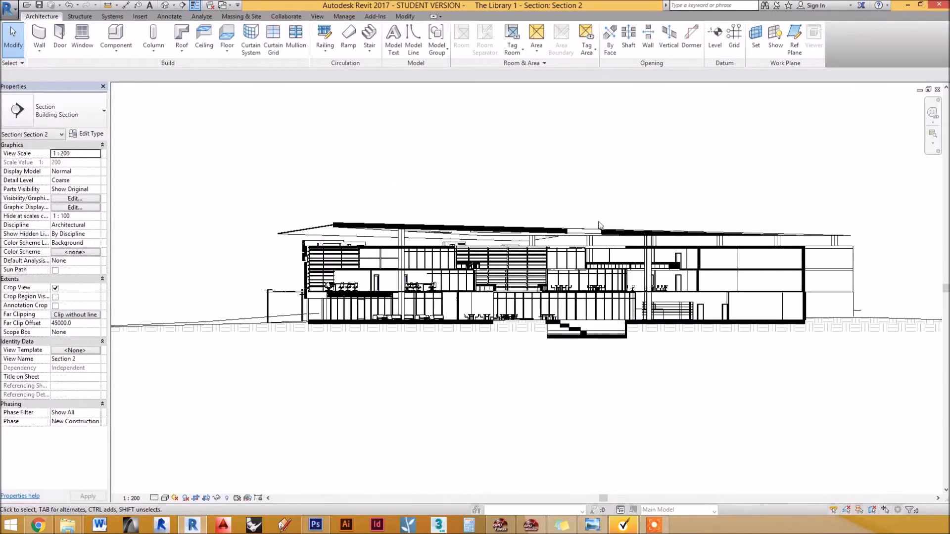
- Override the curtain panels' graphics by category in this view so the whole category is shown in halftone
{"action": "middle_click_drag", "start_coordinate": [604, 195], "coordinate": [532, 214]}
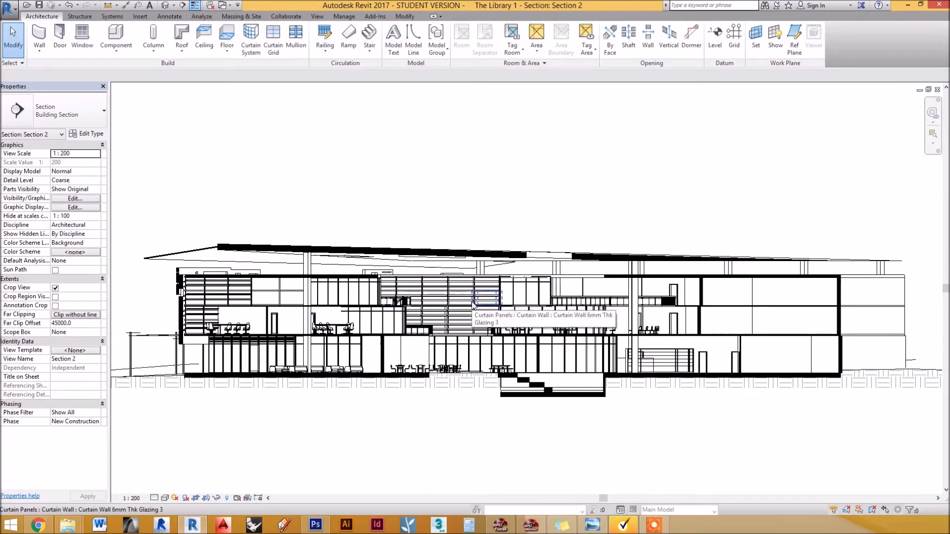
{"action": "scroll", "coordinate": [472, 306], "scroll_direction": "up", "scroll_amount": 3}
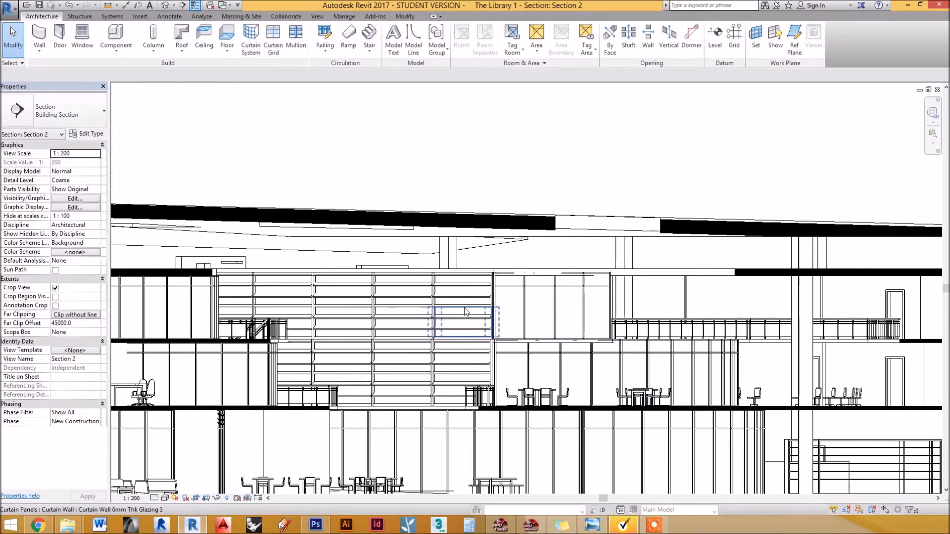
{"action": "left_click", "coordinate": [465, 301]}
{"action": "right_click", "coordinate": [466, 301]}
{"action": "mouse_move", "coordinate": [530, 139]}
{"action": "left_click", "coordinate": [599, 148]}
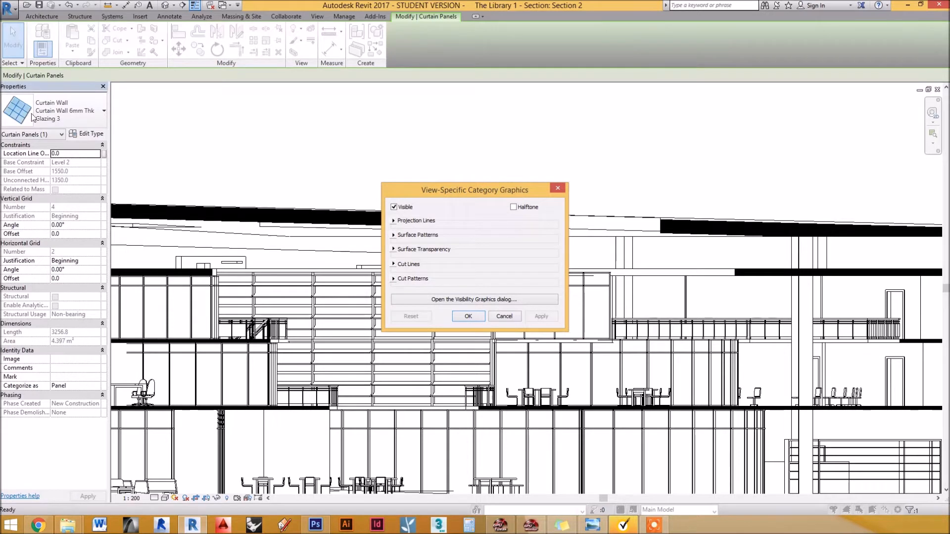
{"action": "left_click", "coordinate": [513, 207]}
{"action": "left_click", "coordinate": [544, 317]}
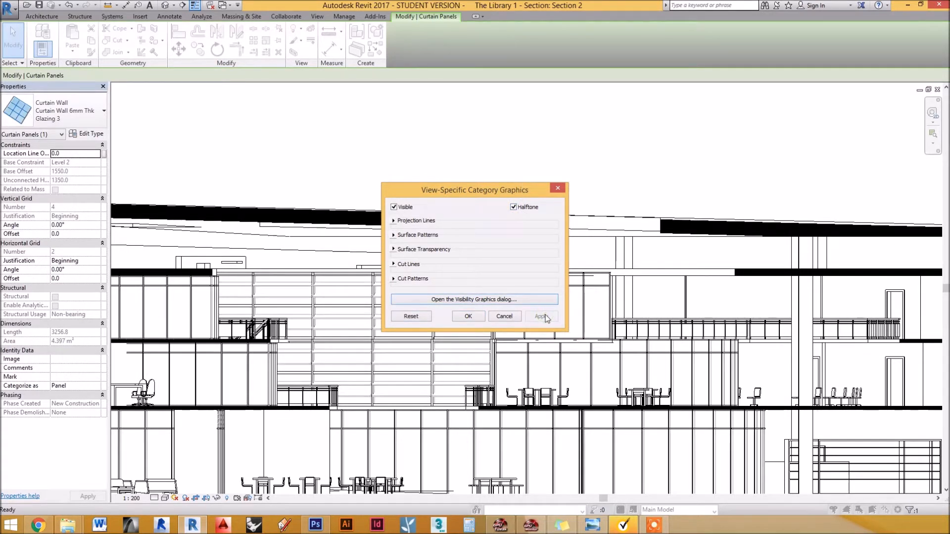
{"action": "left_click", "coordinate": [475, 316]}
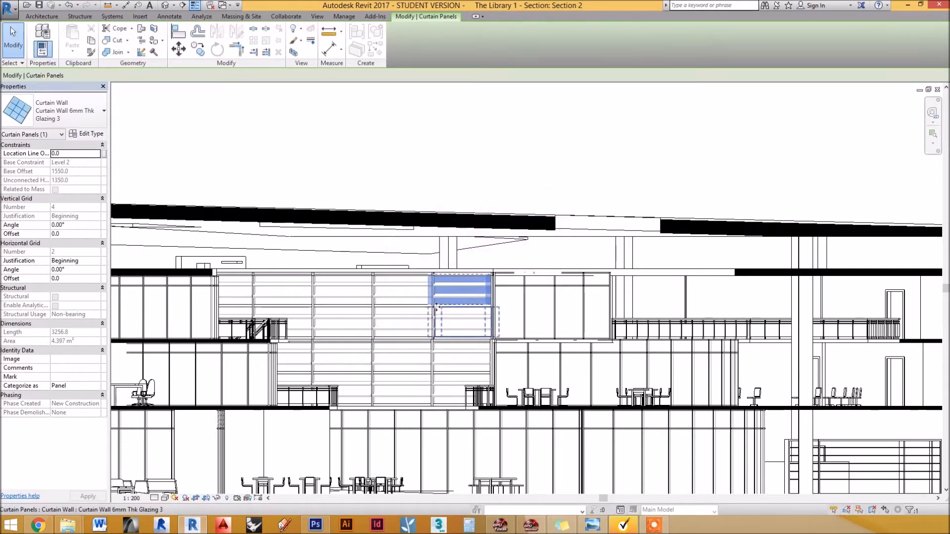
{"action": "left_click", "coordinate": [521, 131]}
- Set the section view's far clip offset to 35000 and apply it
{"action": "scroll", "coordinate": [562, 184], "scroll_direction": "down", "scroll_amount": 5}
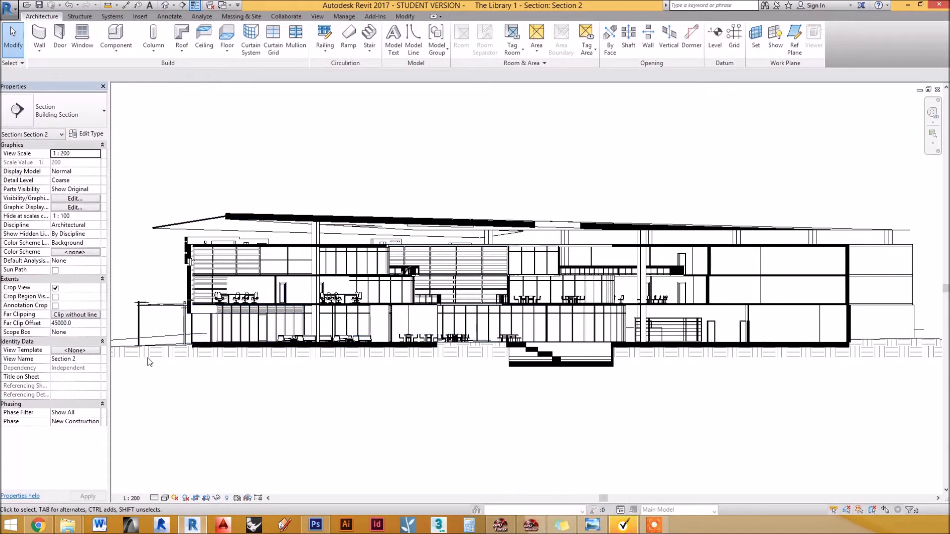
{"action": "left_click", "coordinate": [74, 323]}
{"action": "double_click", "coordinate": [74, 323]}
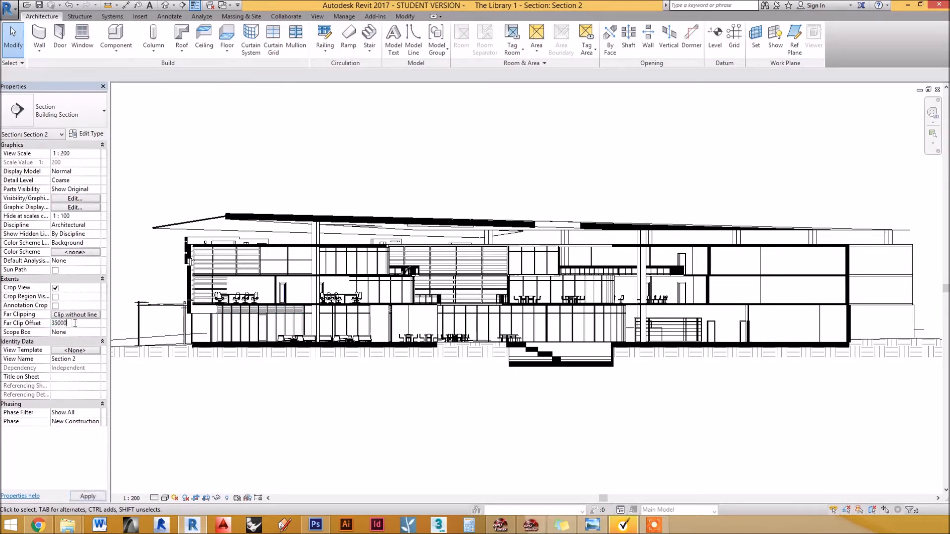
{"action": "left_click", "coordinate": [99, 496]}
- Reduce the section view's far clip offset to 25000 and apply it
{"action": "double_click", "coordinate": [79, 324]}
{"action": "type", "text": "250"}
{"action": "left_click", "coordinate": [94, 497]}
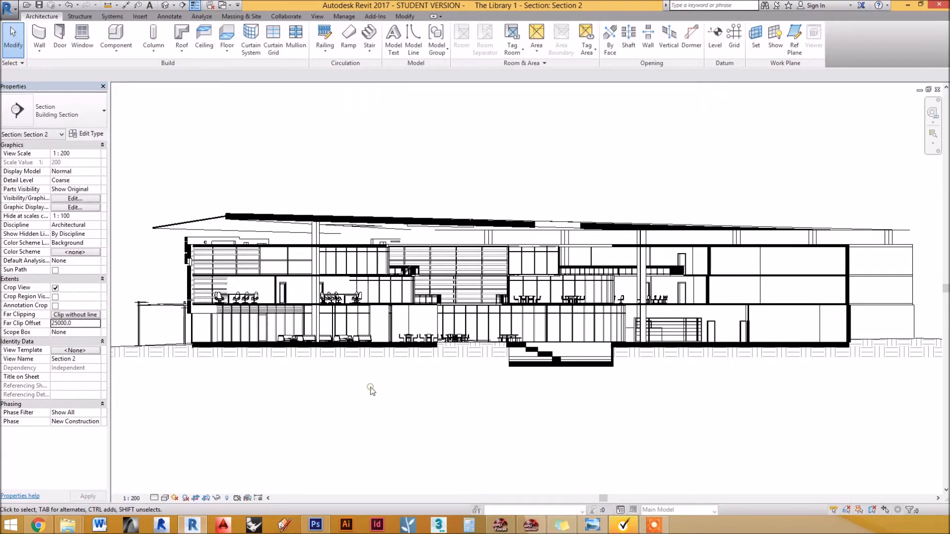
- Examine the section view's cut elements, interior and ground line along the building's length
{"action": "scroll", "coordinate": [470, 227], "scroll_direction": "up", "scroll_amount": 2}
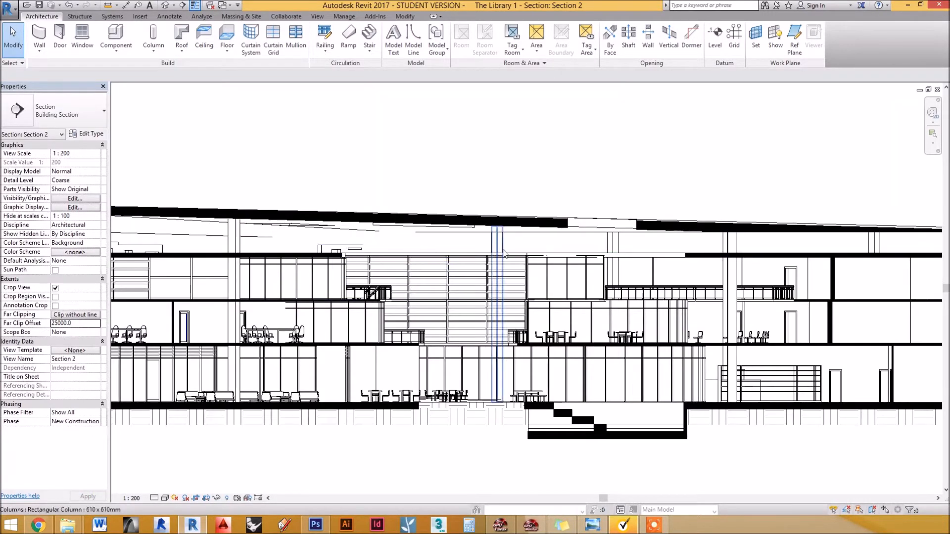
{"action": "scroll", "coordinate": [388, 246], "scroll_direction": "down", "scroll_amount": 3}
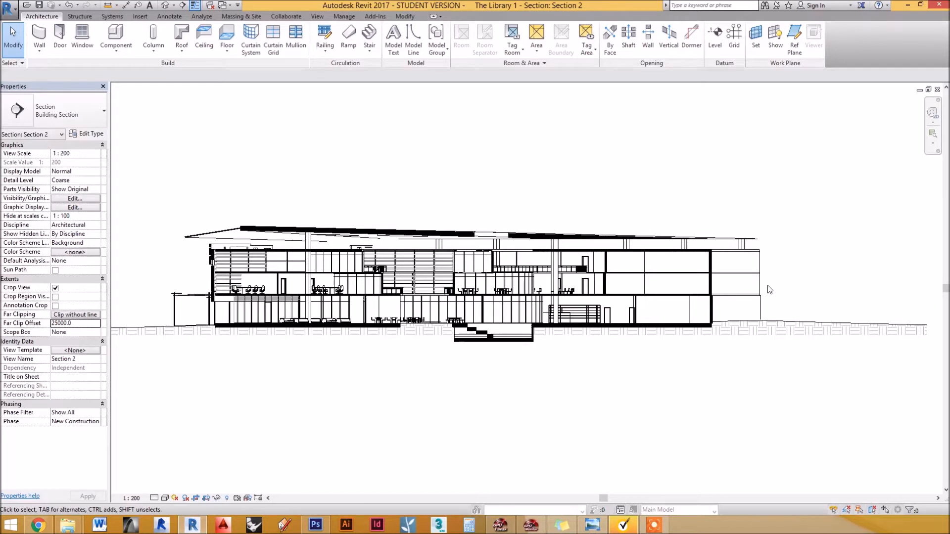
{"action": "scroll", "coordinate": [346, 287], "scroll_direction": "up", "scroll_amount": 1}
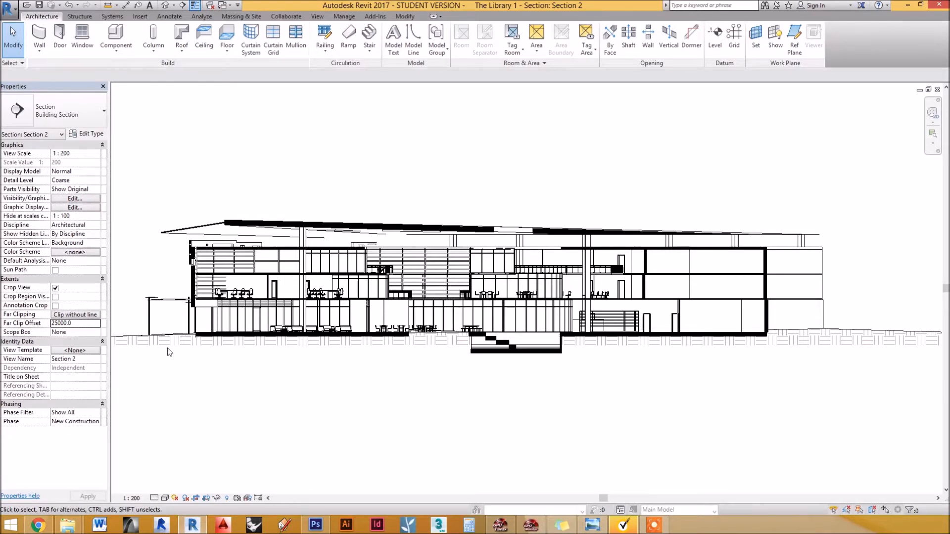
{"action": "scroll", "coordinate": [457, 342], "scroll_direction": "up", "scroll_amount": 3}
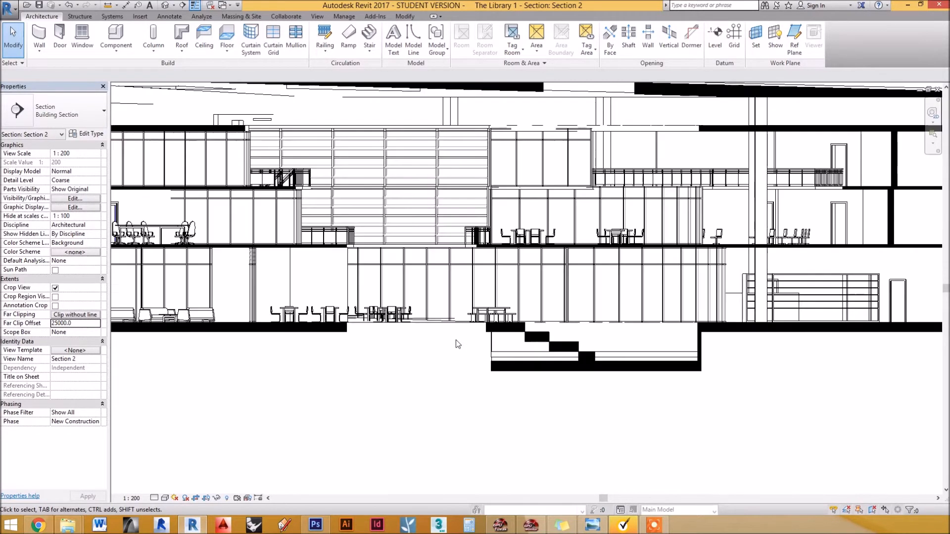
{"action": "scroll", "coordinate": [411, 336], "scroll_direction": "down", "scroll_amount": 5}
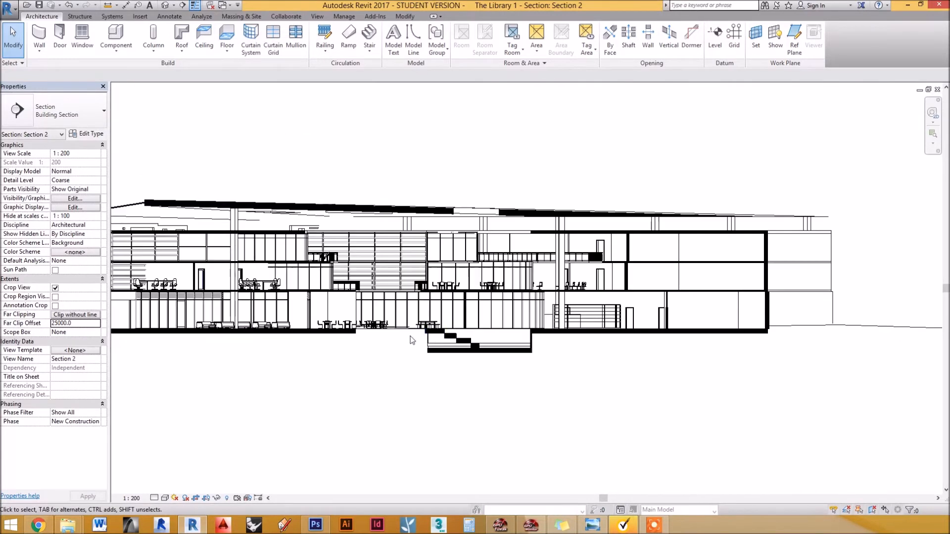
{"action": "scroll", "coordinate": [414, 350], "scroll_direction": "up", "scroll_amount": 6}
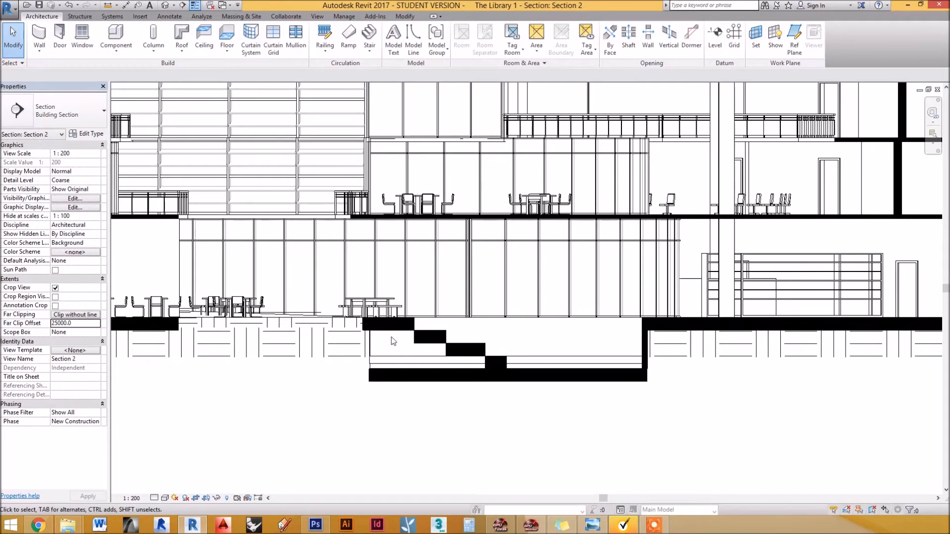
{"action": "scroll", "coordinate": [402, 341], "scroll_direction": "down", "scroll_amount": 4}
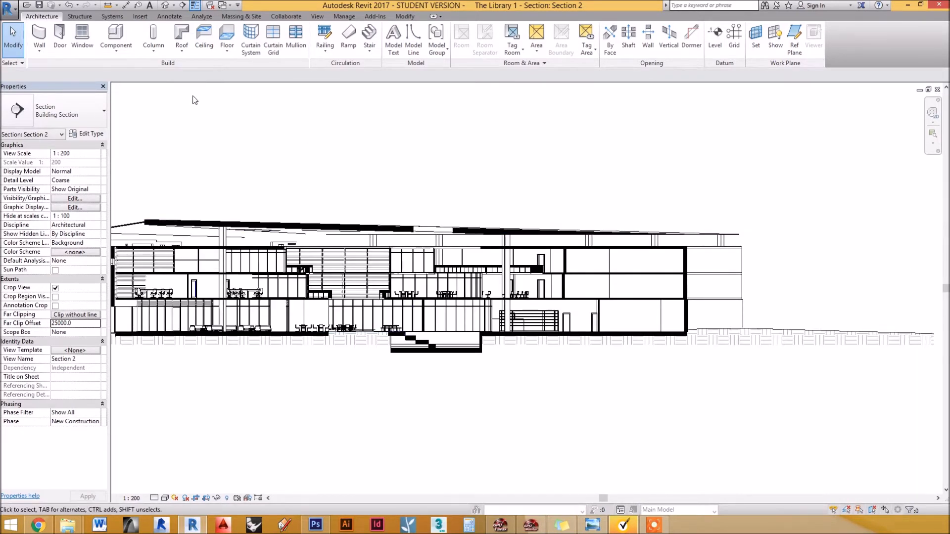
- Start a filled region in the section view and decline to save the project at the reminder
{"action": "left_click", "coordinate": [163, 16]}
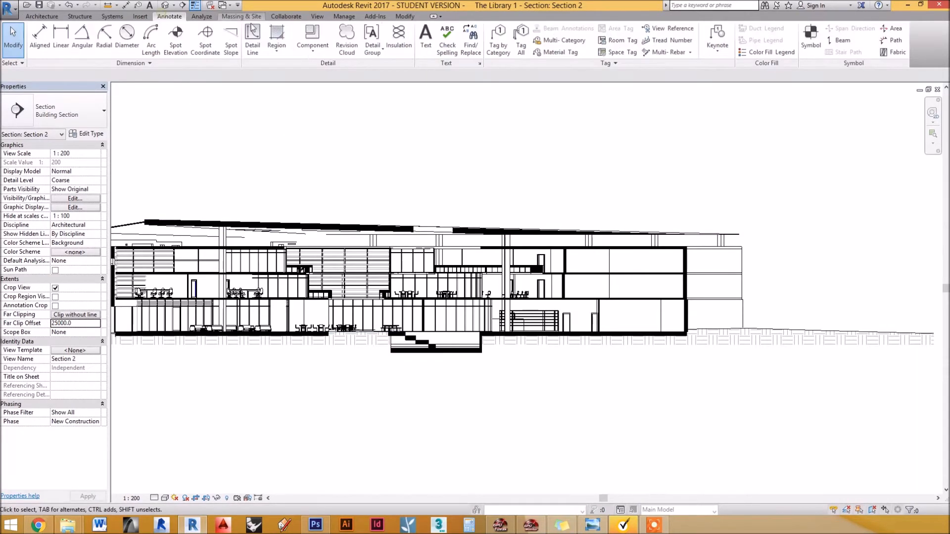
{"action": "left_click", "coordinate": [282, 49]}
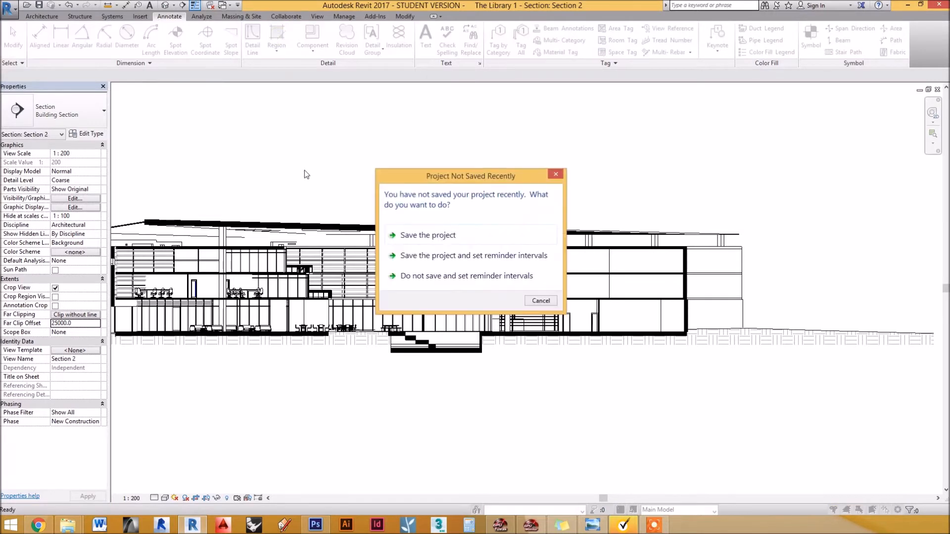
{"action": "left_click", "coordinate": [501, 276]}
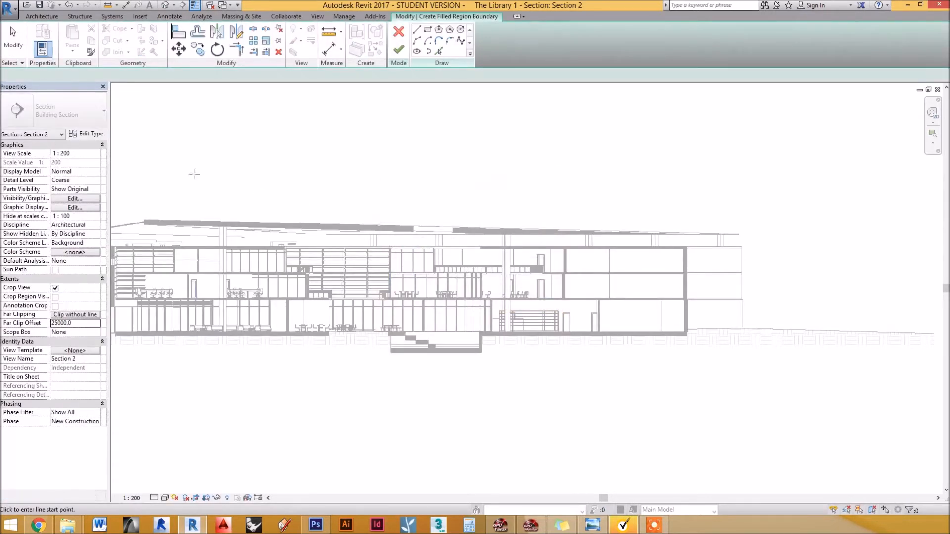
- Duplicate the Solid Black filled region type under the name EARTH
{"action": "left_click", "coordinate": [92, 116]}
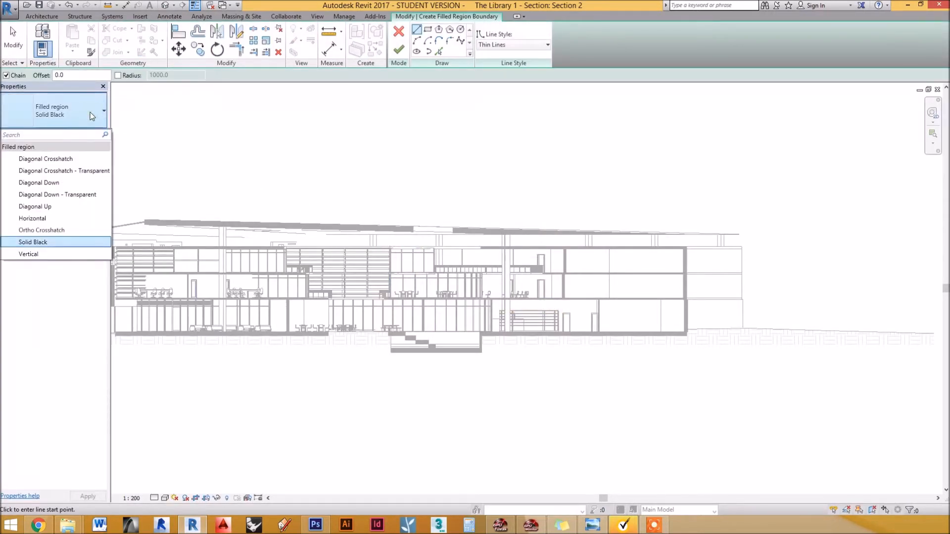
{"action": "left_click", "coordinate": [92, 116]}
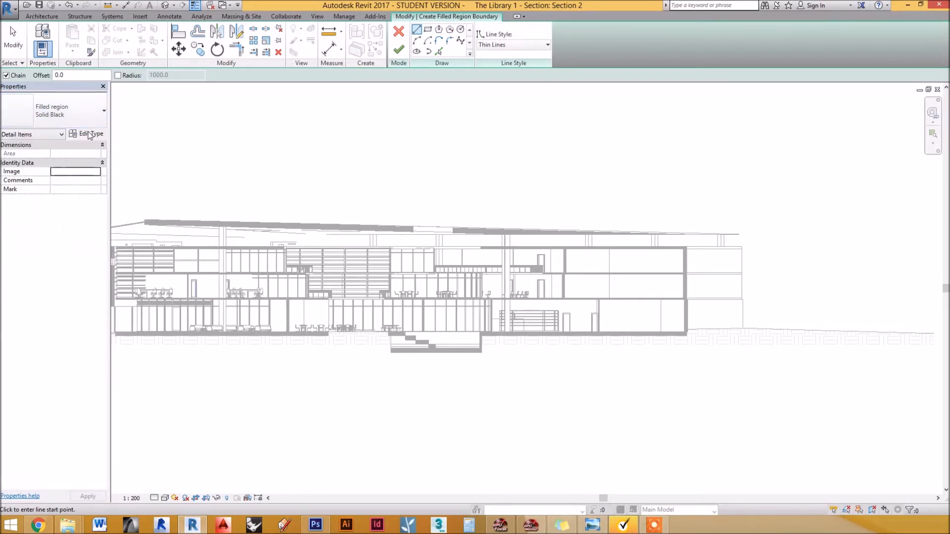
{"action": "left_click", "coordinate": [89, 134]}
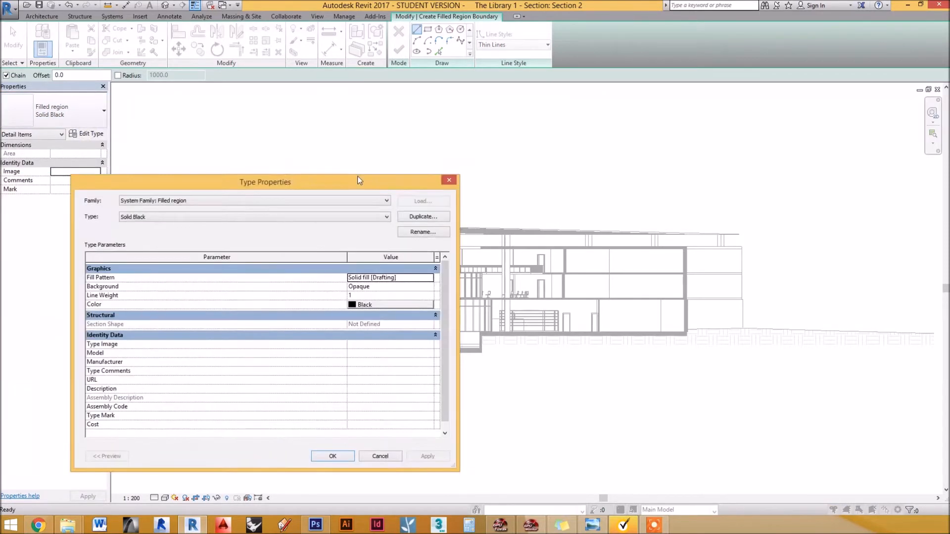
{"action": "left_click_drag", "start_coordinate": [344, 122], "coordinate": [580, 101]}
{"action": "left_click", "coordinate": [726, 139]}
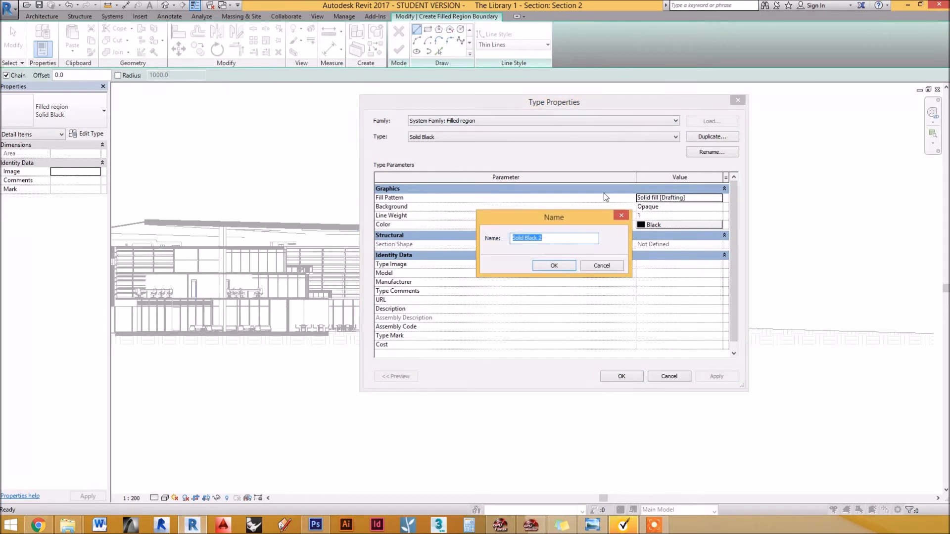
{"action": "type", "text": "EARTH"}
{"action": "key", "text": "Return"}
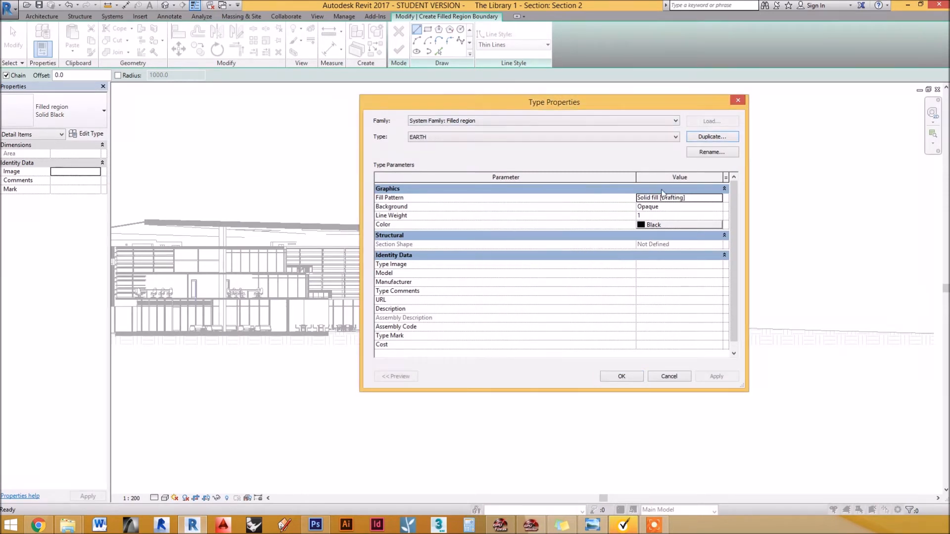
- Set the EARTH region type's fill pattern to the Earth drafting pattern and accept the type properties
{"action": "left_click", "coordinate": [719, 197]}
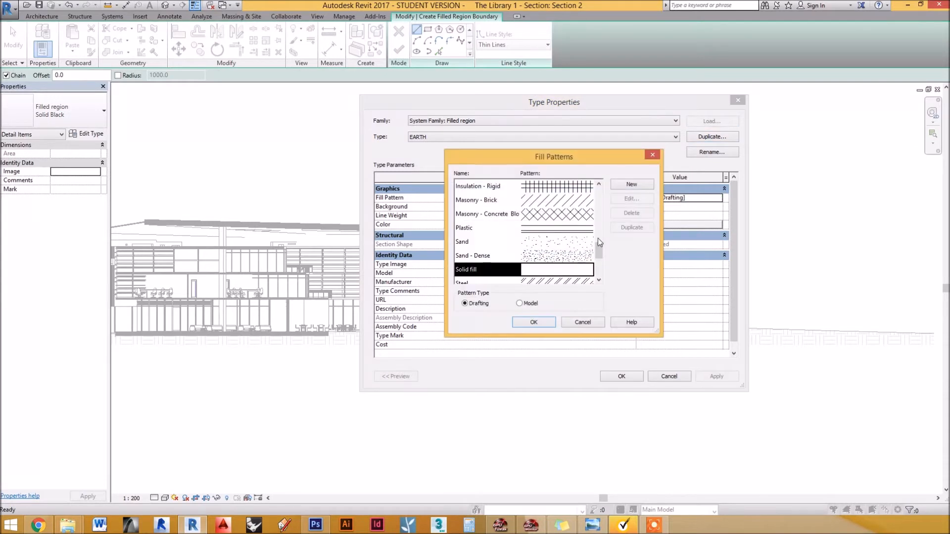
{"action": "left_click_drag", "start_coordinate": [598, 246], "coordinate": [599, 225]}
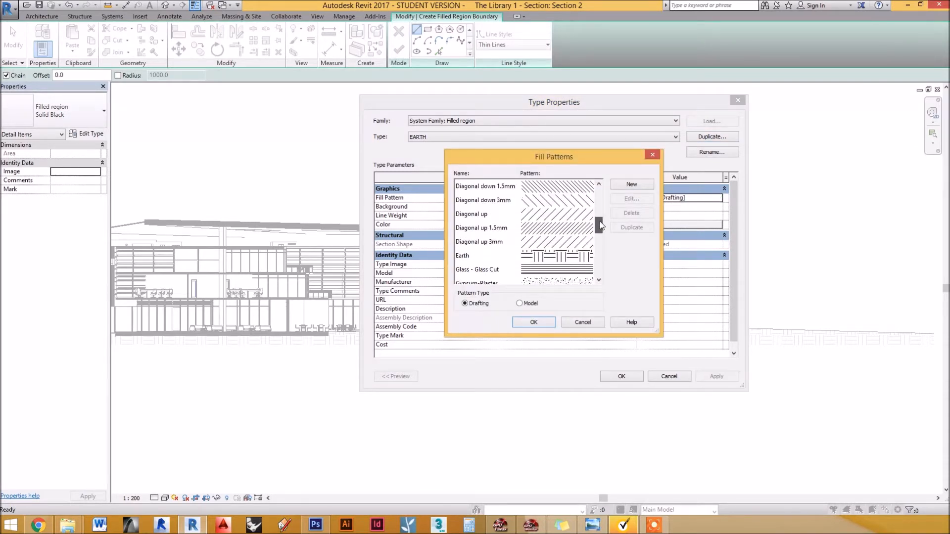
{"action": "scroll", "coordinate": [584, 232], "scroll_direction": "down", "scroll_amount": 3}
{"action": "scroll", "coordinate": [591, 226], "scroll_direction": "up", "scroll_amount": 1}
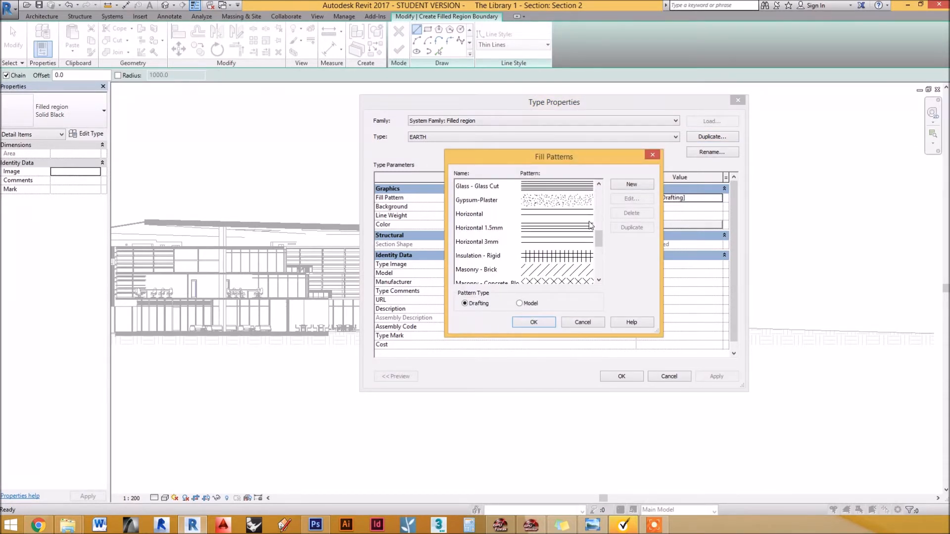
{"action": "scroll", "coordinate": [590, 226], "scroll_direction": "up", "scroll_amount": 1}
{"action": "left_click", "coordinate": [566, 216]}
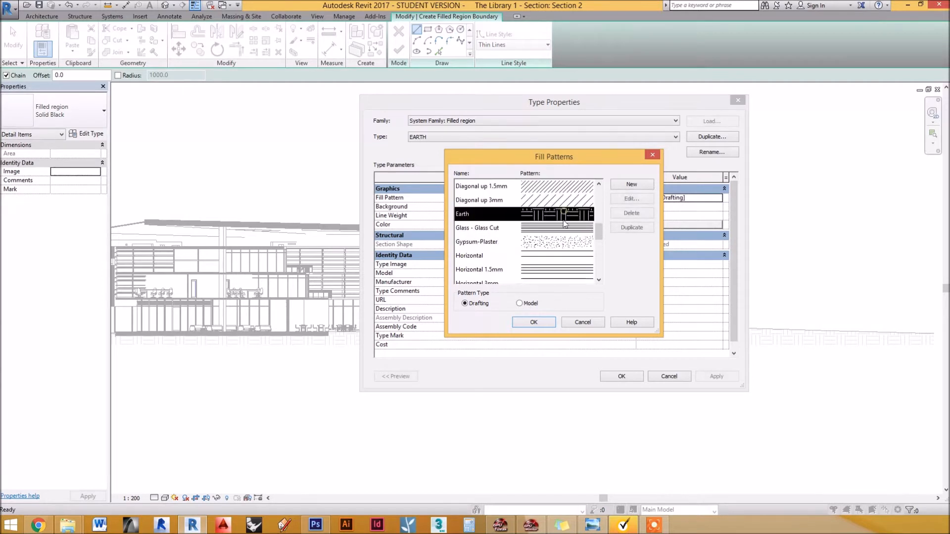
{"action": "left_click", "coordinate": [538, 322]}
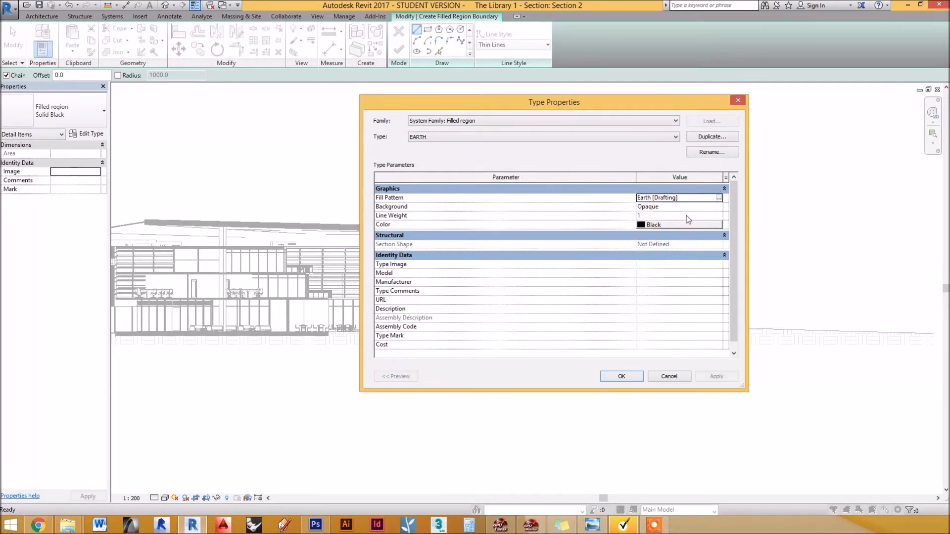
{"action": "left_click", "coordinate": [622, 377]}
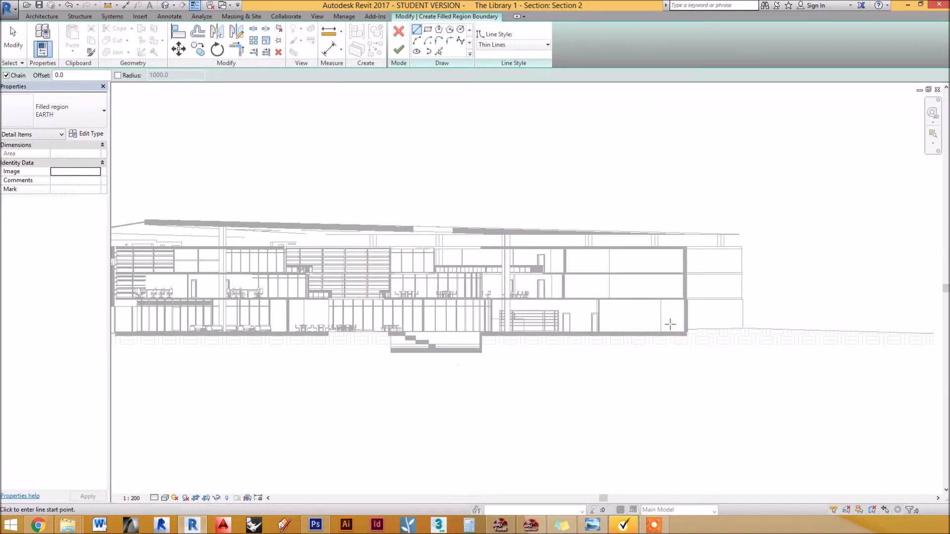
{"action": "scroll", "coordinate": [541, 343], "scroll_direction": "down", "scroll_amount": 2}
{"action": "scroll", "coordinate": [302, 319], "scroll_direction": "up", "scroll_amount": 6}
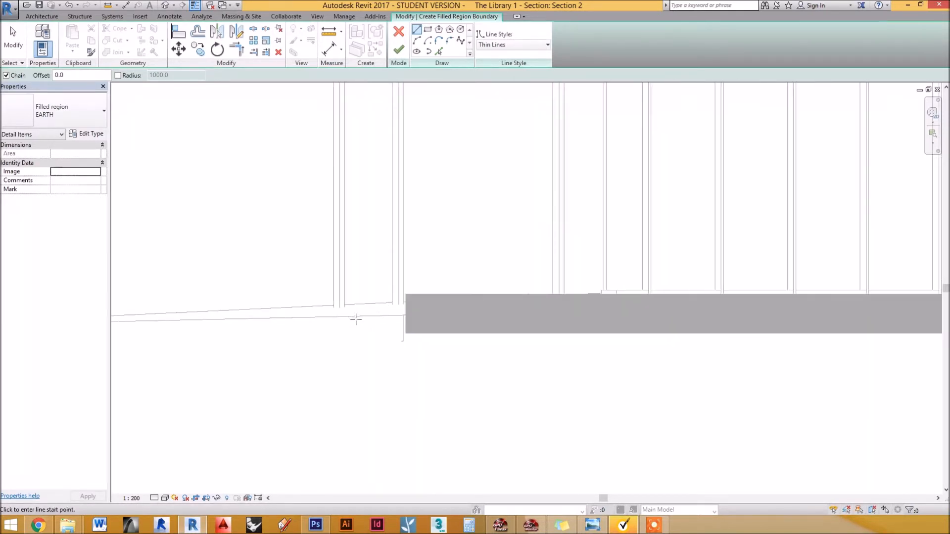
{"action": "left_click", "coordinate": [197, 319]}
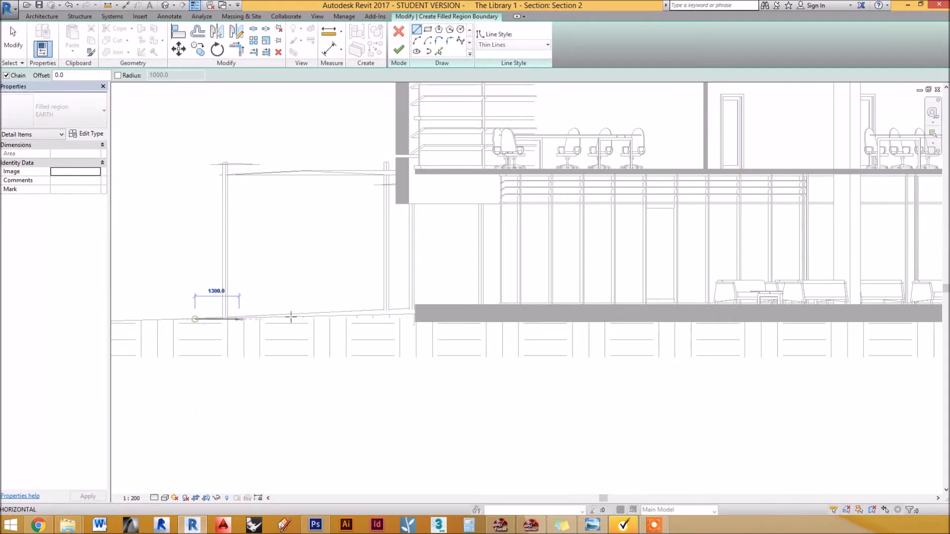
{"action": "scroll", "coordinate": [418, 313], "scroll_direction": "up", "scroll_amount": 6}
{"action": "left_click", "coordinate": [421, 315]}
{"action": "scroll", "coordinate": [307, 322], "scroll_direction": "down", "scroll_amount": 6}
{"action": "scroll", "coordinate": [621, 319], "scroll_direction": "up", "scroll_amount": 5}
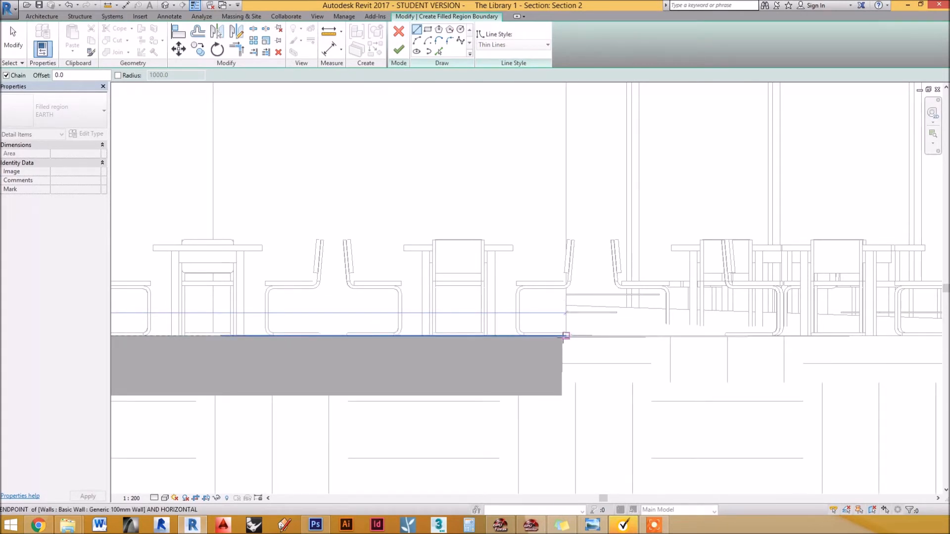
{"action": "key", "text": "Escape"}
{"action": "scroll", "coordinate": [784, 299], "scroll_direction": "down", "scroll_amount": 9}
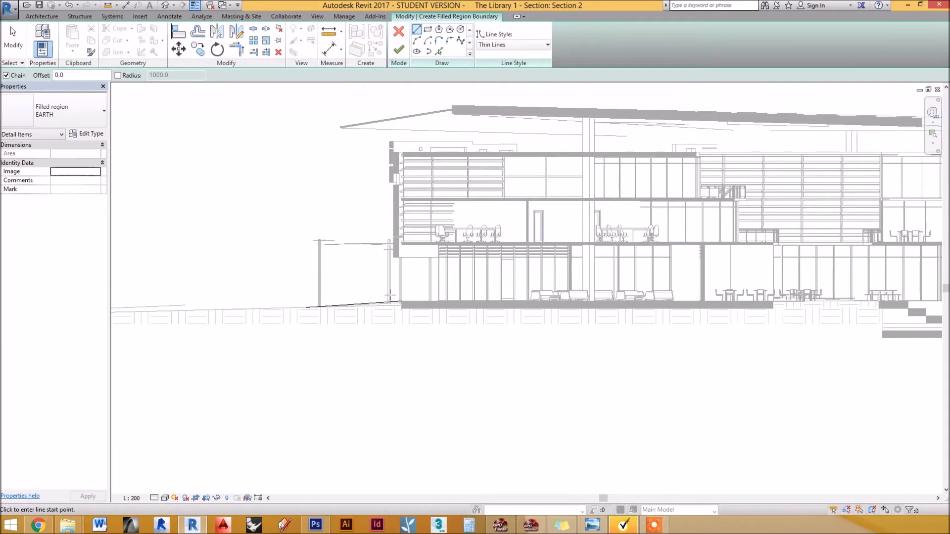
{"action": "scroll", "coordinate": [387, 300], "scroll_direction": "up", "scroll_amount": 5}
{"action": "key", "text": "Escape"}
{"action": "left_click", "coordinate": [307, 319]}
{"action": "key", "text": "Delete"}
- Set the region boundary's line style to 0.5 pen and sketch it along the sloping ground line to the ground floor slab
{"action": "left_click", "coordinate": [417, 29]}
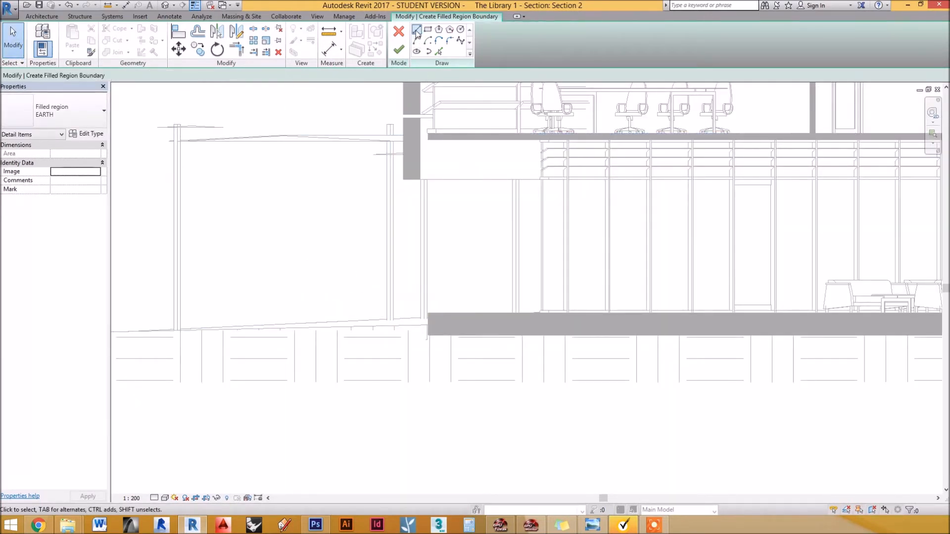
{"action": "left_click", "coordinate": [534, 44]}
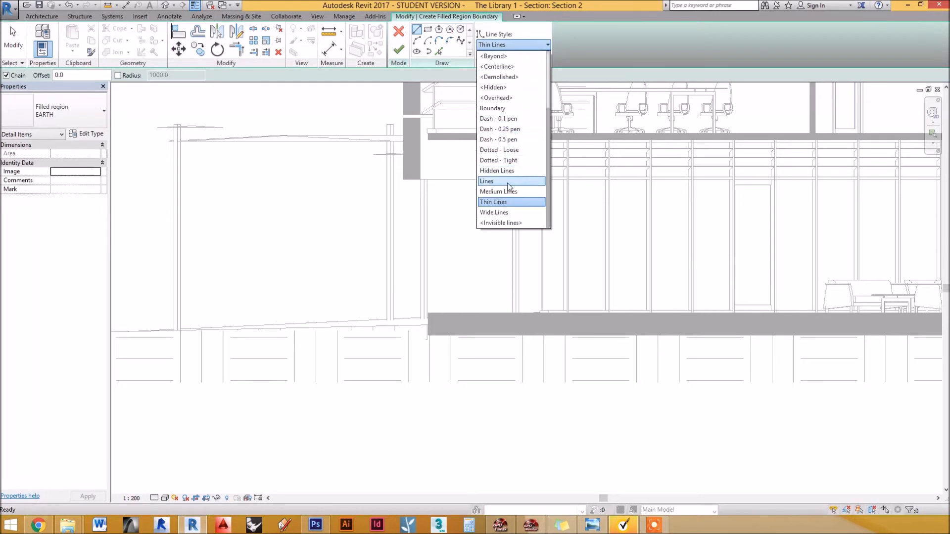
{"action": "scroll", "coordinate": [510, 185], "scroll_direction": "up", "scroll_amount": 3}
{"action": "middle_click_drag", "start_coordinate": [260, 323], "coordinate": [423, 311]}
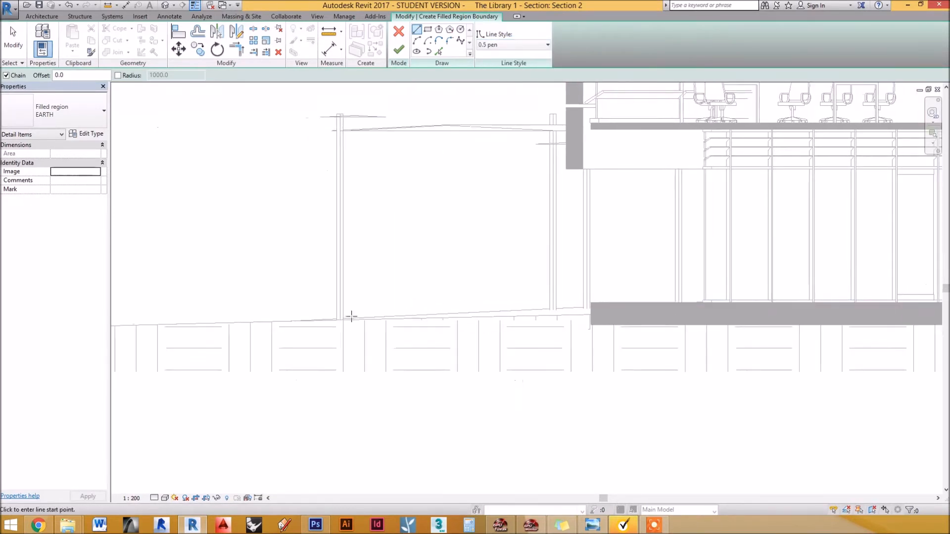
{"action": "left_click", "coordinate": [201, 323]}
{"action": "scroll", "coordinate": [297, 318], "scroll_direction": "up", "scroll_amount": 3}
{"action": "left_click", "coordinate": [460, 303]}
- Continue the region boundary along the top of the ground floor slab to the outer edge of the uppermost foundation step
{"action": "scroll", "coordinate": [293, 284], "scroll_direction": "down", "scroll_amount": 5}
{"action": "scroll", "coordinate": [580, 287], "scroll_direction": "up", "scroll_amount": 5}
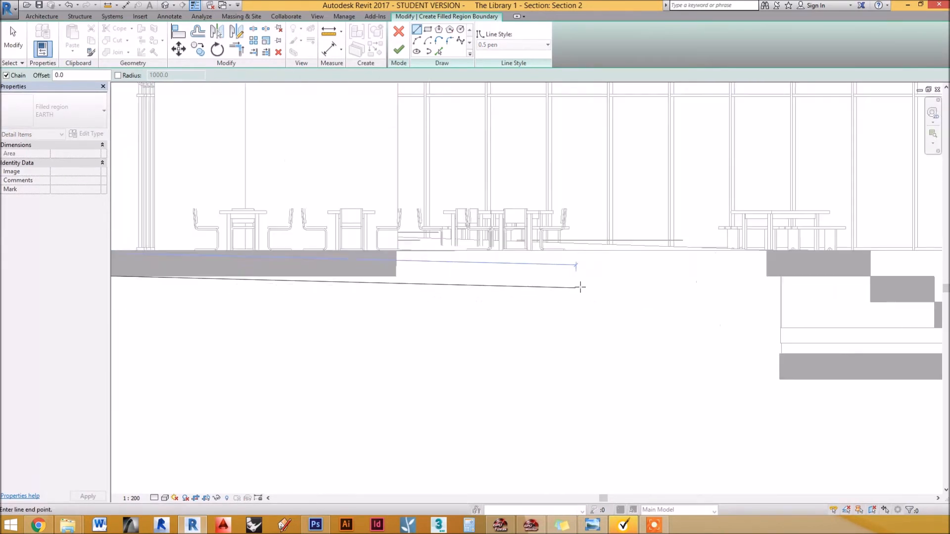
{"action": "left_click", "coordinate": [871, 251]}
{"action": "middle_click_drag", "start_coordinate": [873, 259], "coordinate": [601, 274]}
{"action": "scroll", "coordinate": [602, 274], "scroll_direction": "up", "scroll_amount": 5}
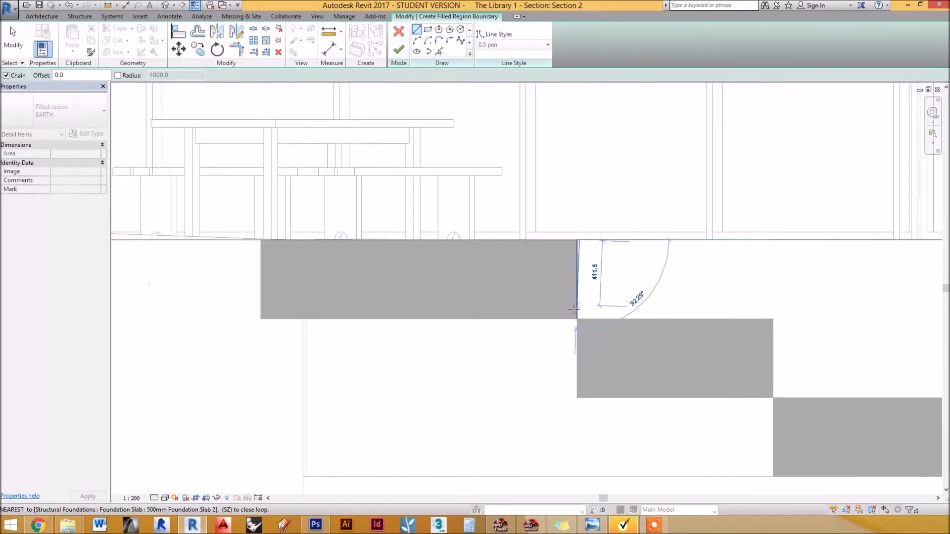
- Trace the region boundary down the stepped foundation slabs to the top of the lowest block
{"action": "left_click", "coordinate": [578, 320]}
{"action": "left_click", "coordinate": [774, 319]}
{"action": "left_click", "coordinate": [773, 398]}
{"action": "middle_click_drag", "start_coordinate": [842, 350], "coordinate": [456, 295]}
{"action": "left_click", "coordinate": [638, 342]}
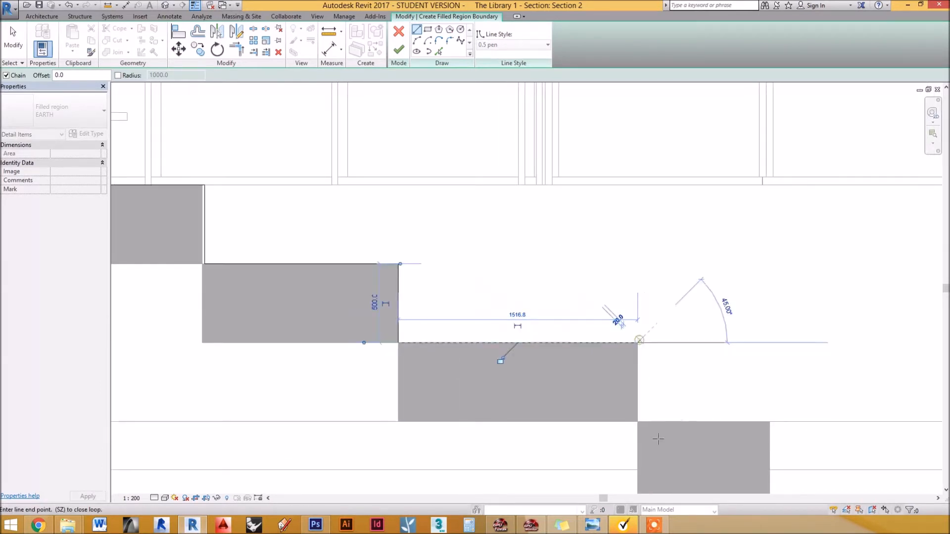
{"action": "left_click", "coordinate": [638, 421]}
- Continue the boundary horizontally across the sunken area at the lowest block's top level and 1500 mm up its far wall
{"action": "scroll", "coordinate": [594, 361], "scroll_direction": "down", "scroll_amount": 6}
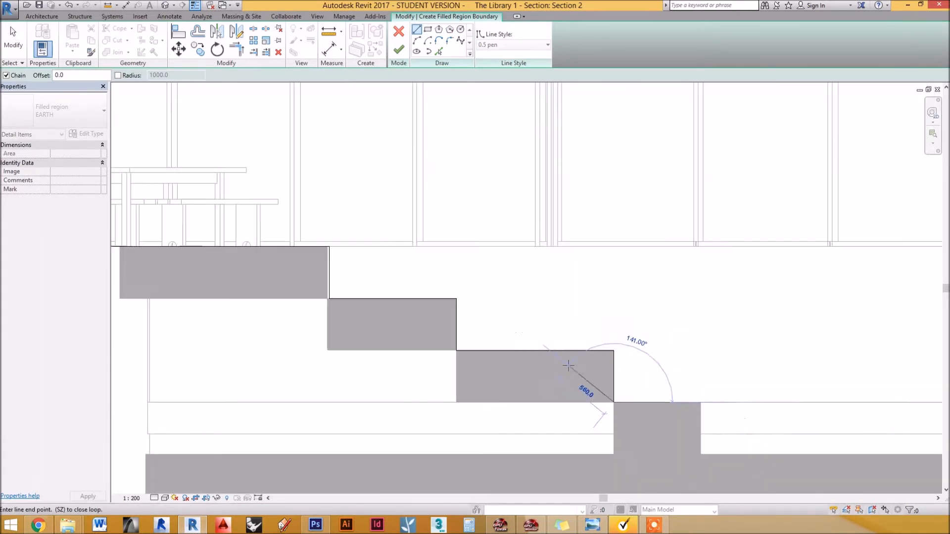
{"action": "scroll", "coordinate": [701, 366], "scroll_direction": "up", "scroll_amount": 3}
{"action": "left_click", "coordinate": [737, 386]}
{"action": "scroll", "coordinate": [737, 309], "scroll_direction": "up", "scroll_amount": 4}
{"action": "left_click", "coordinate": [738, 272]}
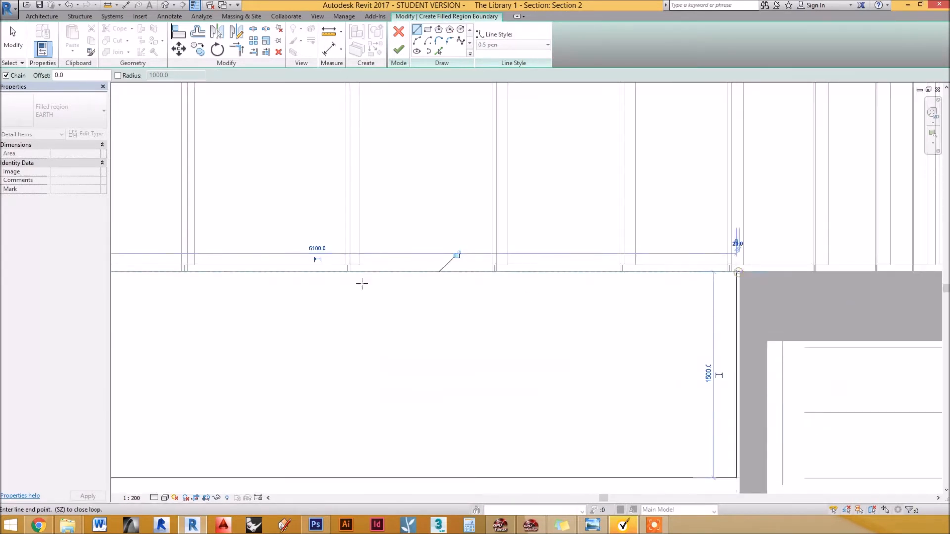
- Extend the boundary along the floor slab to the outer wall, about 2200 mm beyond it and 300 mm up to the ground line
{"action": "scroll", "coordinate": [362, 283], "scroll_direction": "down", "scroll_amount": 6}
{"action": "scroll", "coordinate": [703, 273], "scroll_direction": "up", "scroll_amount": 5}
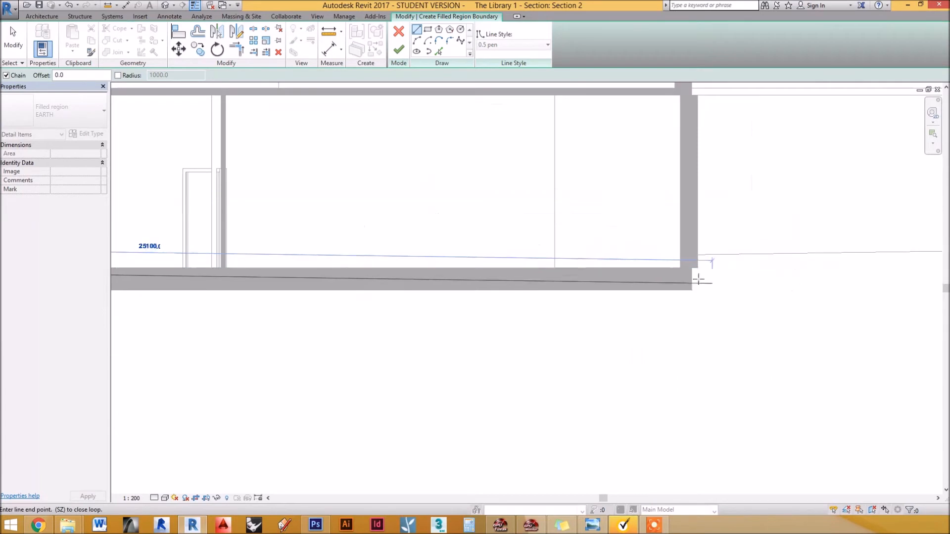
{"action": "left_click", "coordinate": [698, 268]}
{"action": "left_click", "coordinate": [797, 268]}
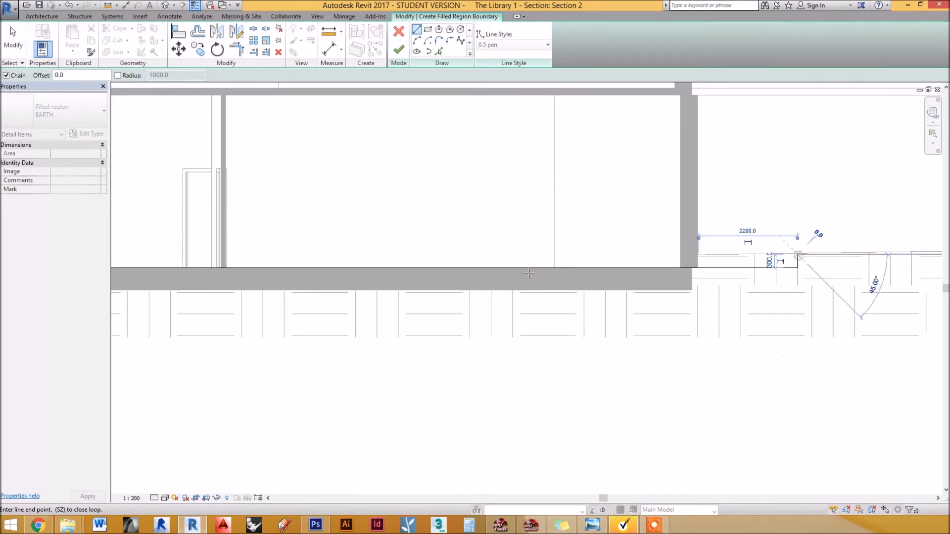
- Extend the region boundary up to the crest of the ground line and about 30200 mm down the slope past the terrain's end
{"action": "scroll", "coordinate": [615, 260], "scroll_direction": "down", "scroll_amount": 5}
{"action": "scroll", "coordinate": [493, 301], "scroll_direction": "up", "scroll_amount": 3}
{"action": "scroll", "coordinate": [493, 299], "scroll_direction": "up", "scroll_amount": 5}
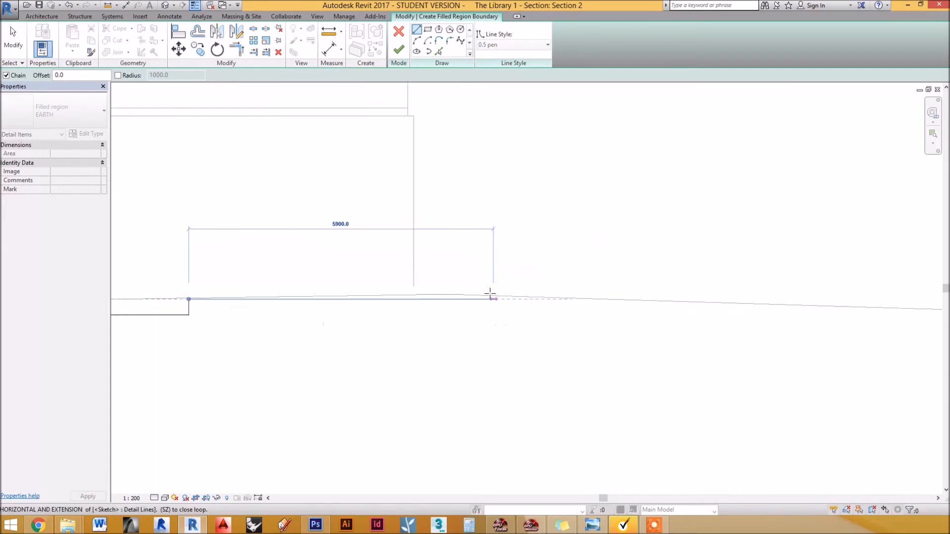
{"action": "left_click", "coordinate": [417, 292]}
{"action": "scroll", "coordinate": [417, 292], "scroll_direction": "down", "scroll_amount": 4}
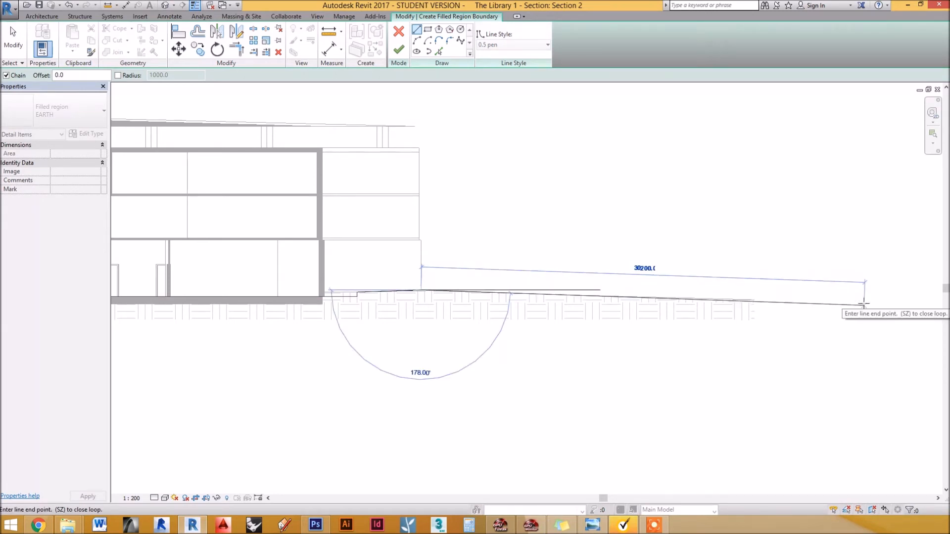
{"action": "left_click", "coordinate": [868, 298]}
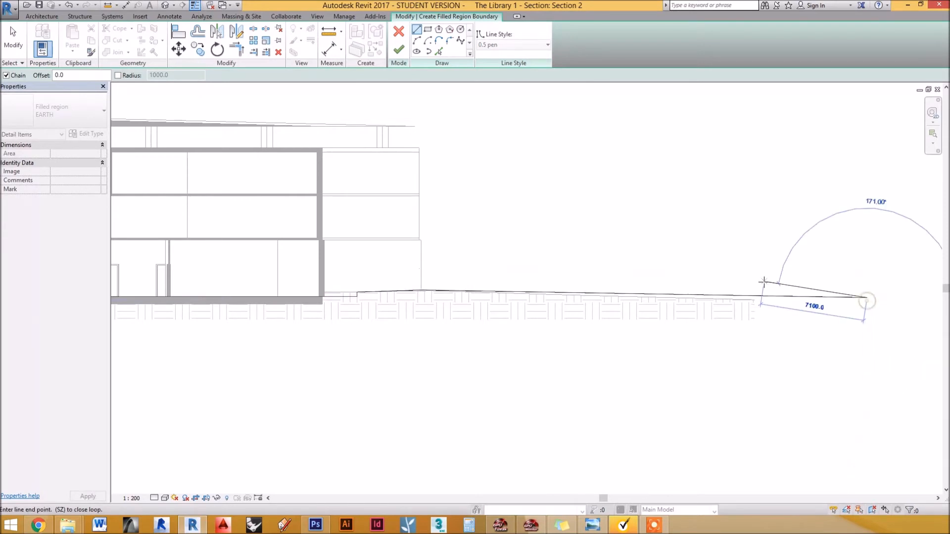
- Draw the boundary about 17000 mm down, horizontally beneath the whole building, and back up to ground level beyond the terrain's opposite end
{"action": "scroll", "coordinate": [793, 221], "scroll_direction": "down", "scroll_amount": 3}
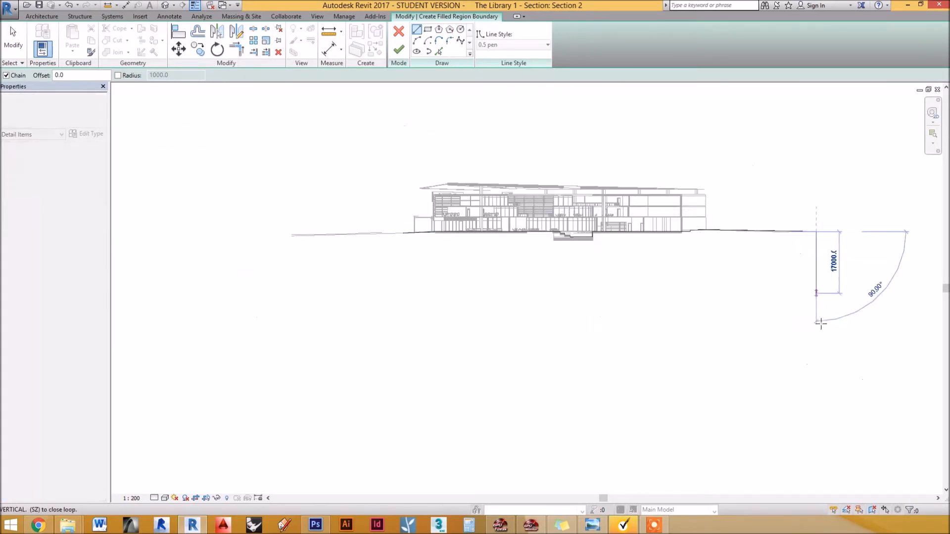
{"action": "left_click", "coordinate": [817, 297]}
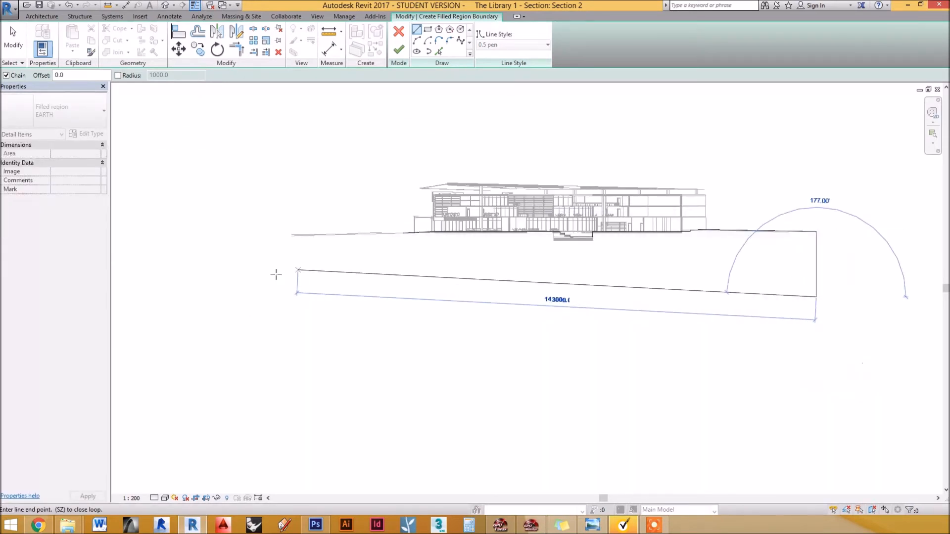
{"action": "left_click", "coordinate": [260, 297]}
{"action": "left_click", "coordinate": [261, 233]}
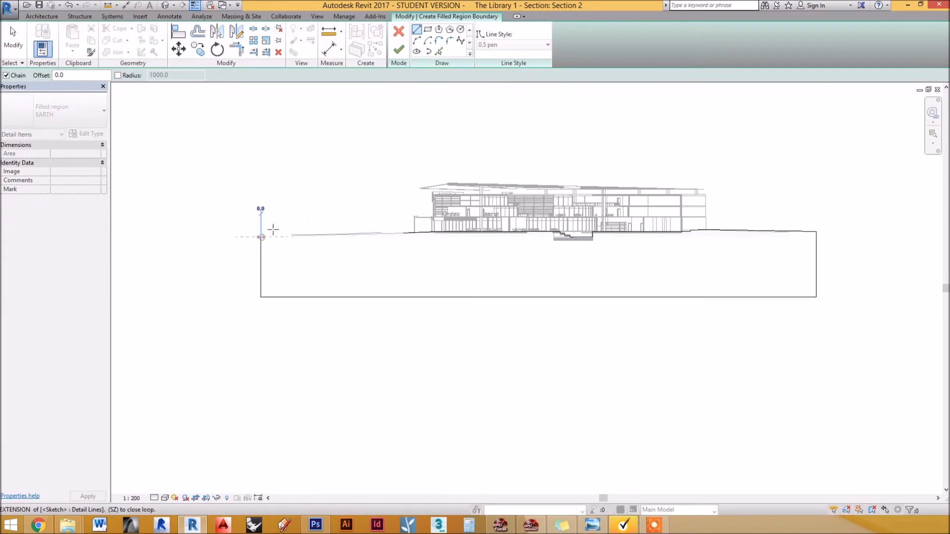
- Close the boundary loop along the sloping ground line up to its starting point and finish the EARTH filled region
{"action": "scroll", "coordinate": [262, 227], "scroll_direction": "up", "scroll_amount": 3}
{"action": "left_click", "coordinate": [429, 302]}
{"action": "scroll", "coordinate": [316, 288], "scroll_direction": "down", "scroll_amount": 4}
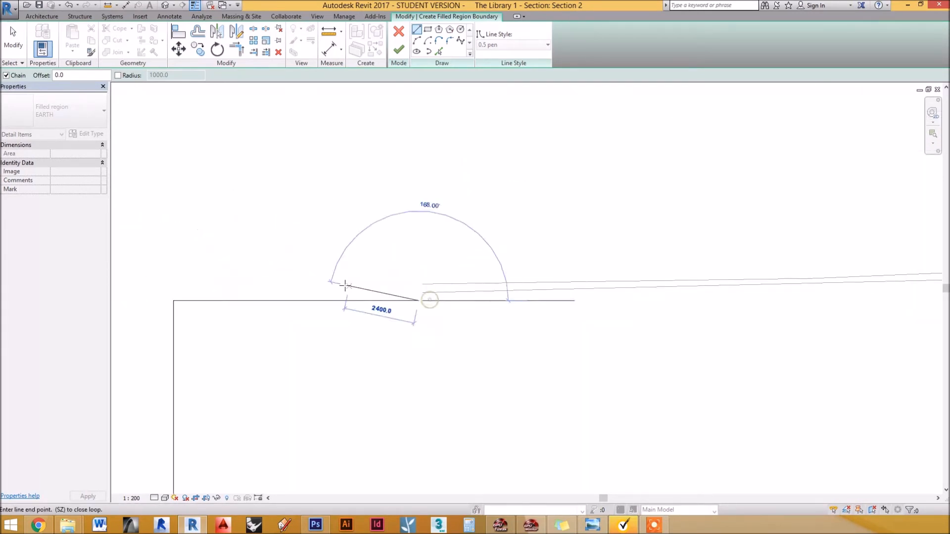
{"action": "scroll", "coordinate": [661, 258], "scroll_direction": "up", "scroll_amount": 3}
{"action": "left_click", "coordinate": [684, 322]}
{"action": "scroll", "coordinate": [281, 231], "scroll_direction": "down", "scroll_amount": 4}
{"action": "scroll", "coordinate": [281, 230], "scroll_direction": "down", "scroll_amount": 2}
{"action": "scroll", "coordinate": [377, 225], "scroll_direction": "up", "scroll_amount": 2}
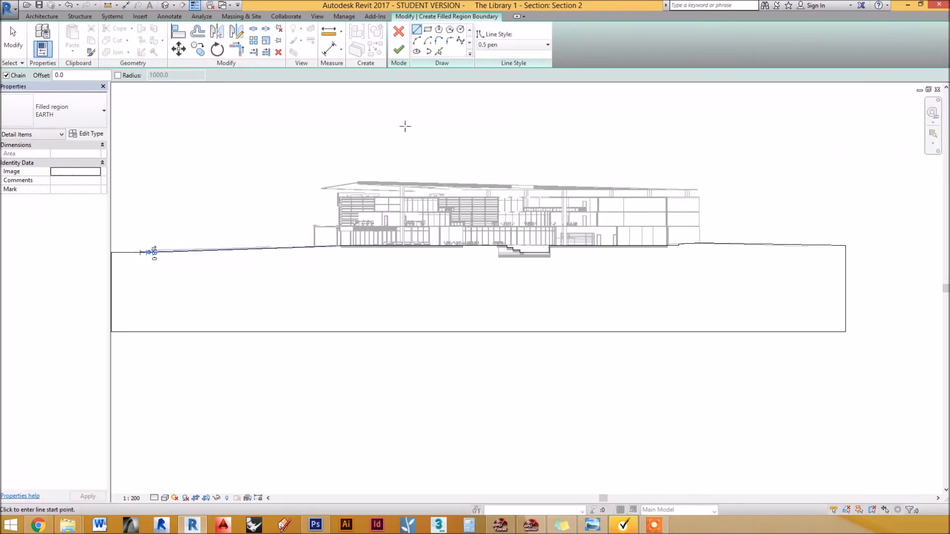
{"action": "left_click", "coordinate": [399, 49]}
{"action": "left_click", "coordinate": [318, 144]}
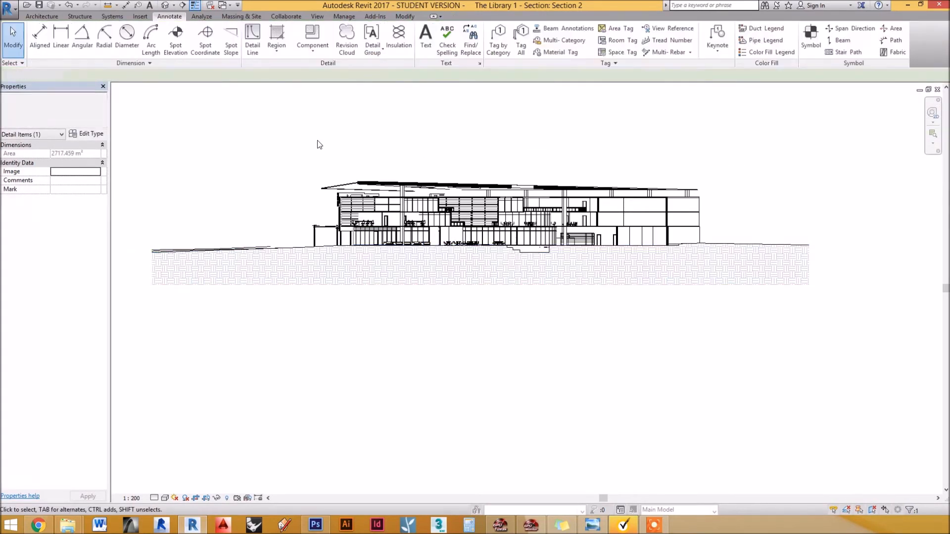
- Hide the asphalt topography subregion beside the building in the section view
{"action": "scroll", "coordinate": [173, 242], "scroll_direction": "up", "scroll_amount": 1}
{"action": "scroll", "coordinate": [173, 242], "scroll_direction": "up", "scroll_amount": 2}
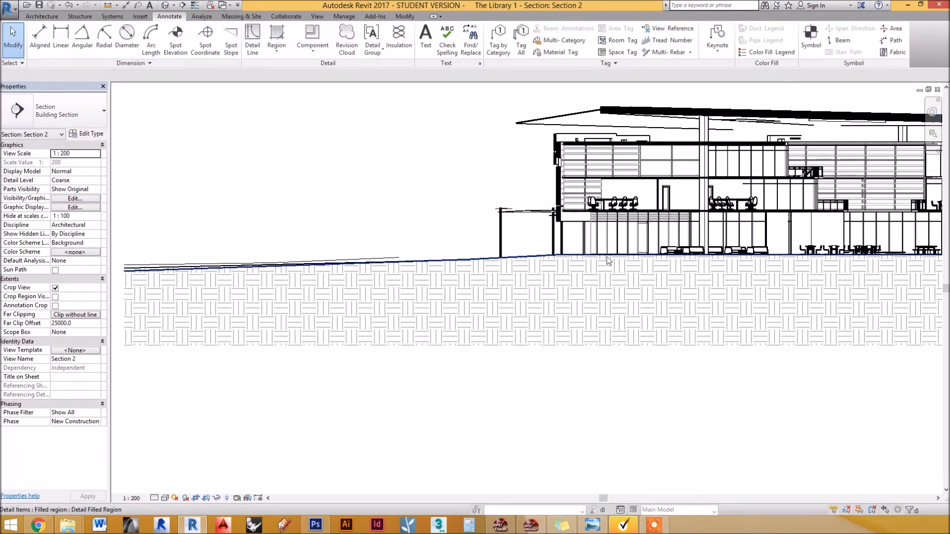
{"action": "middle_click_drag", "start_coordinate": [794, 260], "coordinate": [292, 262]}
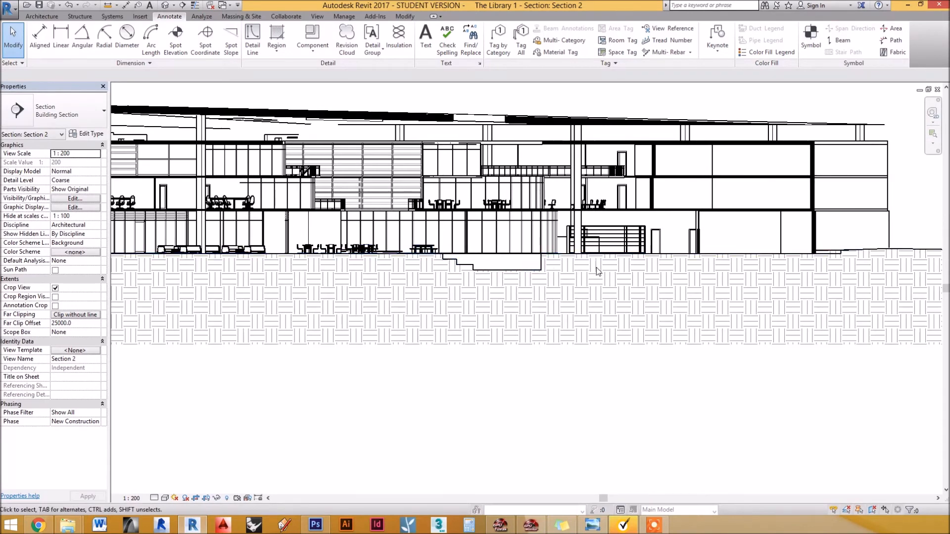
{"action": "scroll", "coordinate": [523, 271], "scroll_direction": "down", "scroll_amount": 3}
{"action": "scroll", "coordinate": [781, 265], "scroll_direction": "up", "scroll_amount": 3}
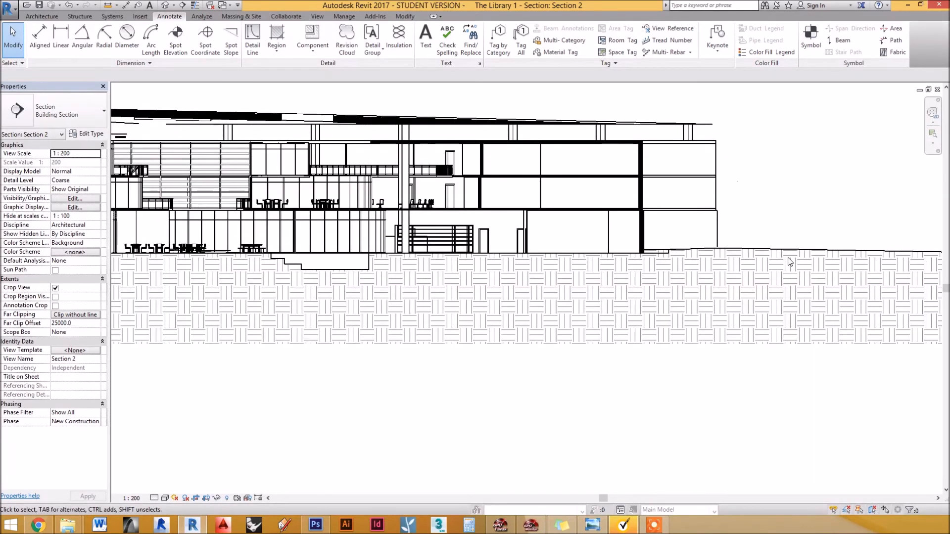
{"action": "scroll", "coordinate": [759, 269], "scroll_direction": "down", "scroll_amount": 3}
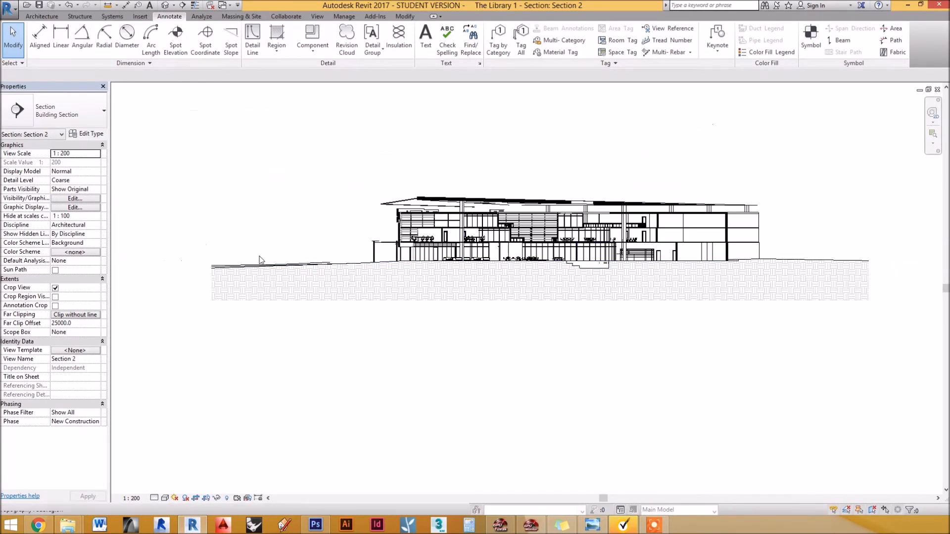
{"action": "scroll", "coordinate": [316, 257], "scroll_direction": "up", "scroll_amount": 5}
{"action": "left_click", "coordinate": [242, 275]}
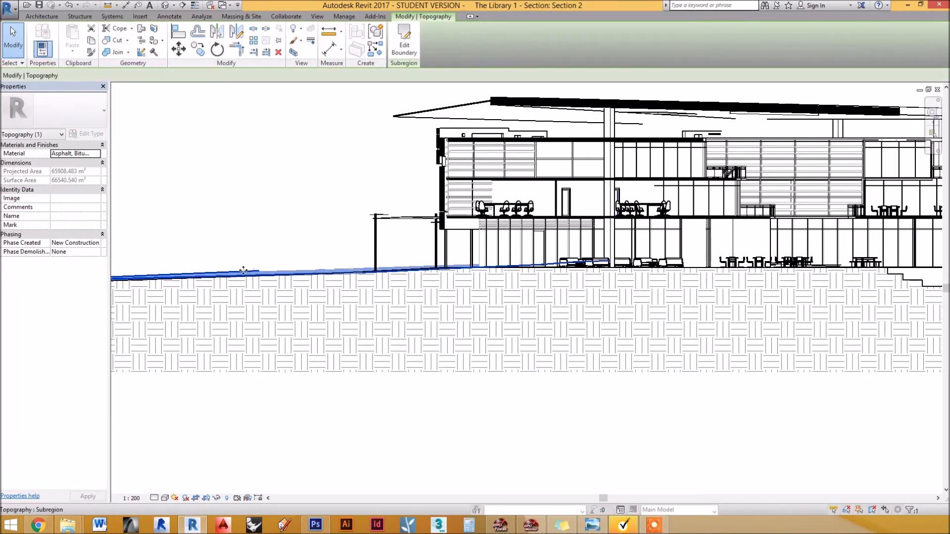
{"action": "right_click", "coordinate": [245, 272]}
{"action": "mouse_move", "coordinate": [336, 316]}
{"action": "left_click", "coordinate": [395, 318]}
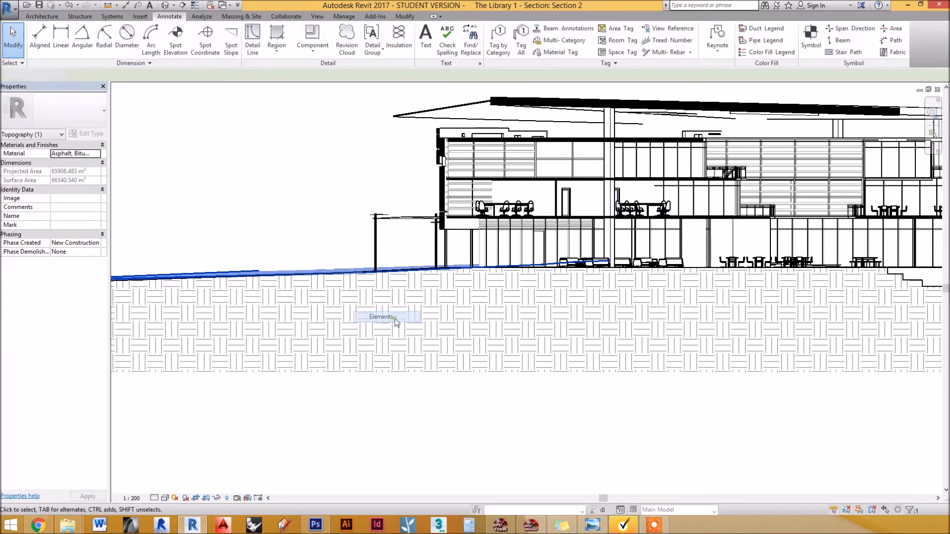
- Hide the earth topography surface element above the filled region in the section view
{"action": "left_click", "coordinate": [298, 218]}
{"action": "left_click", "coordinate": [247, 273]}
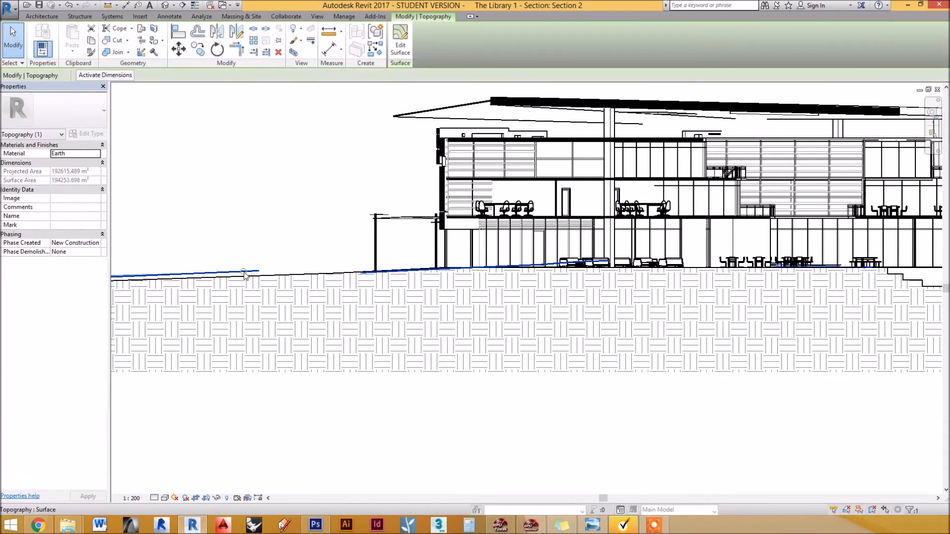
{"action": "right_click", "coordinate": [246, 272]}
{"action": "mouse_move", "coordinate": [327, 320]}
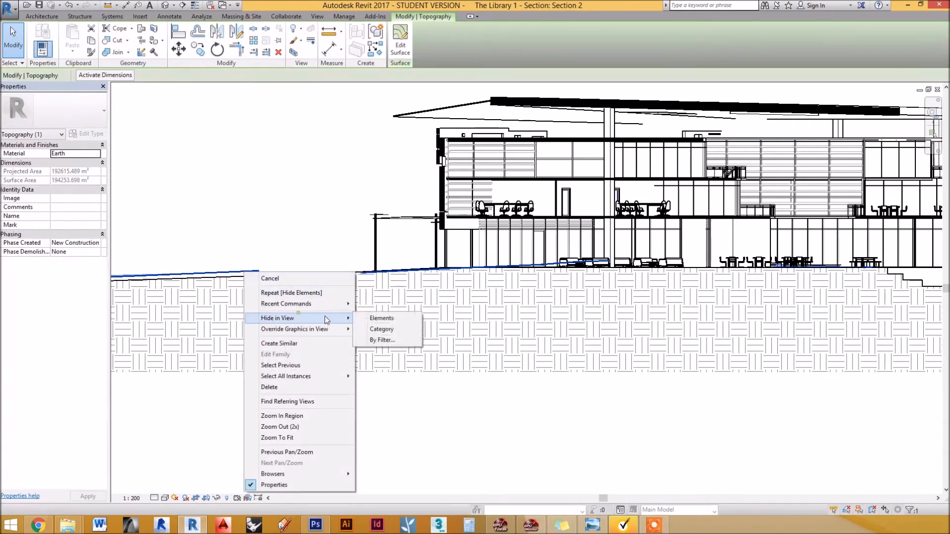
{"action": "left_click", "coordinate": [377, 321]}
{"action": "scroll", "coordinate": [278, 237], "scroll_direction": "down", "scroll_amount": 3}
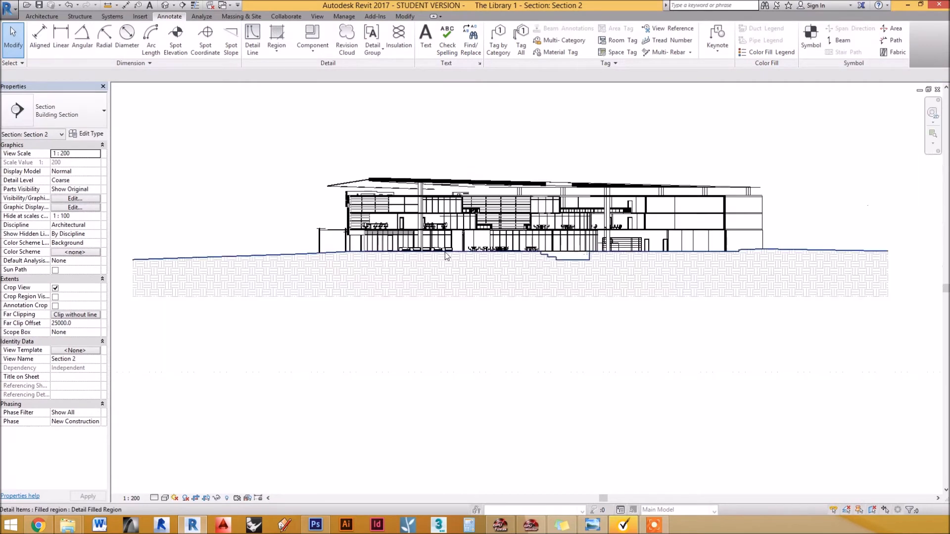
{"action": "scroll", "coordinate": [599, 191], "scroll_direction": "up", "scroll_amount": 1}
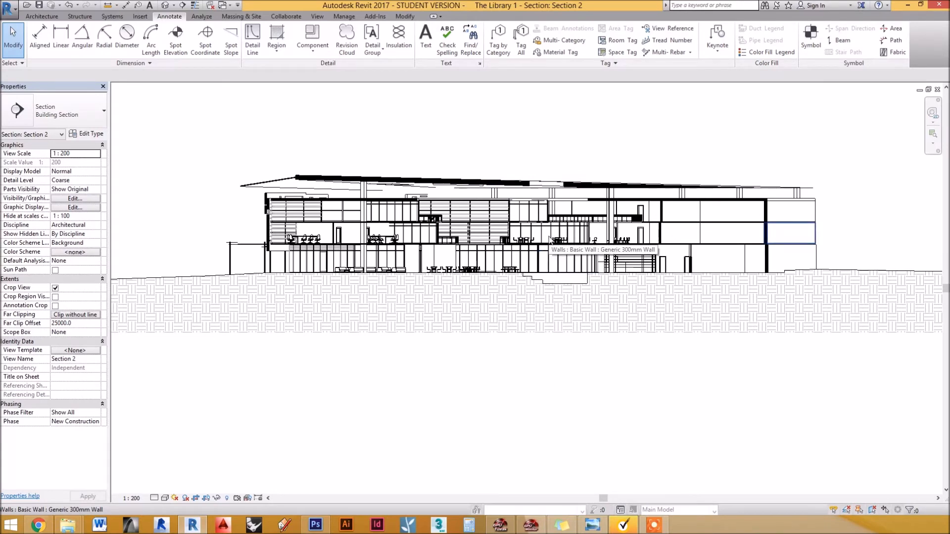
- Enable cast shadows and ambient shadows in the section view's graphic display options and apply them
{"action": "left_click", "coordinate": [89, 208]}
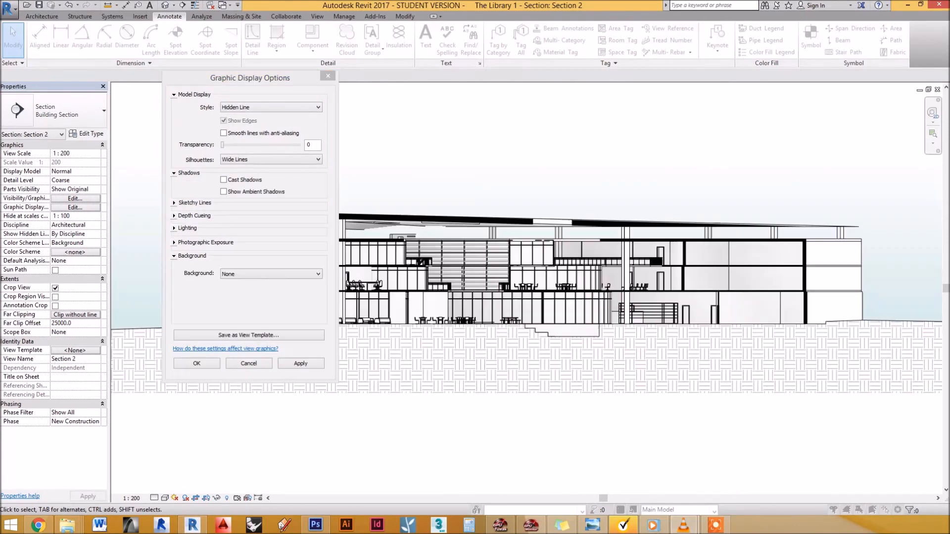
{"action": "left_click", "coordinate": [245, 181]}
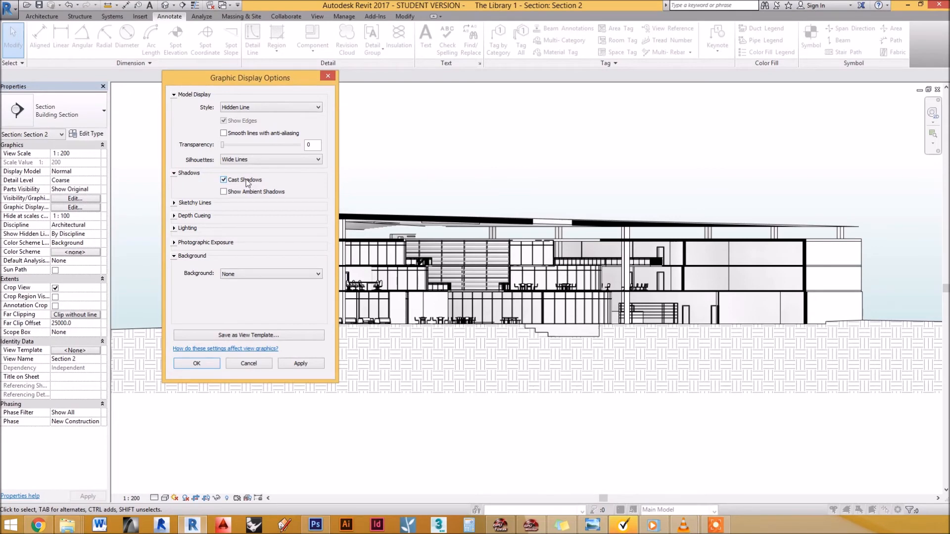
{"action": "left_click", "coordinate": [293, 366]}
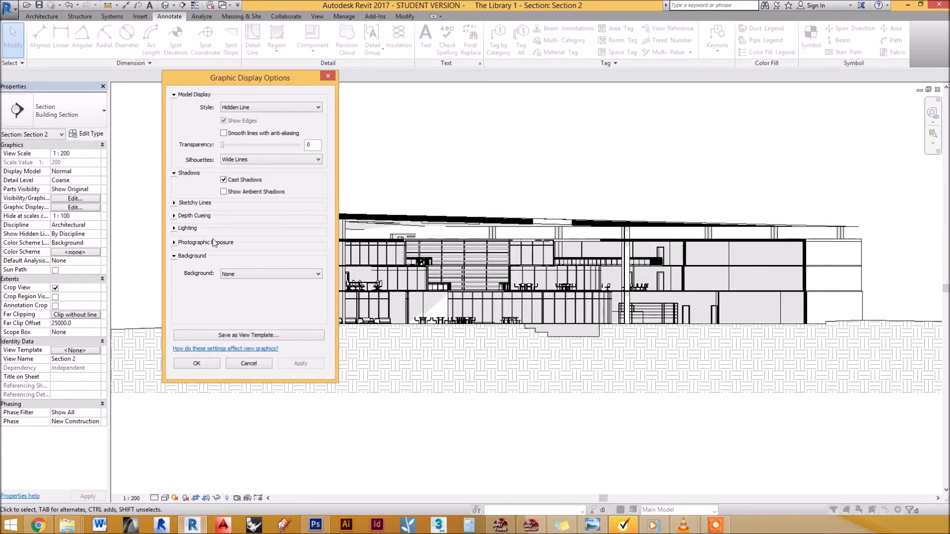
{"action": "left_click", "coordinate": [174, 228]}
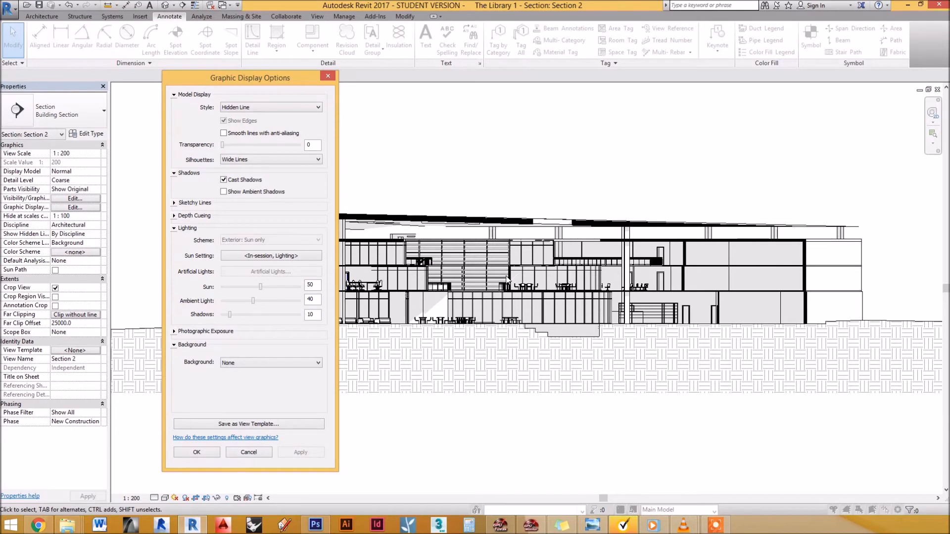
{"action": "left_click", "coordinate": [272, 192]}
{"action": "left_click", "coordinate": [303, 454]}
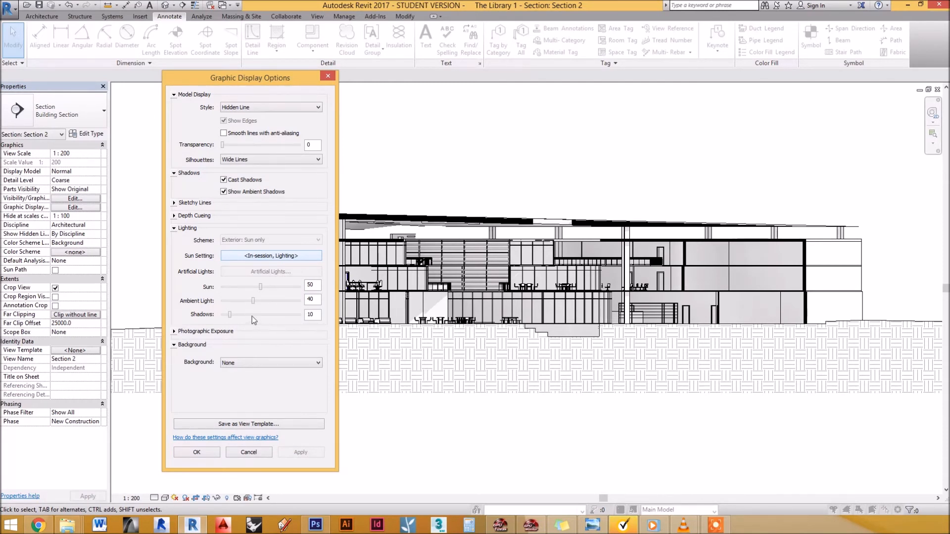
- Try a shadow intensity of 50 on the section view, then restore it to 10
{"action": "left_click_drag", "start_coordinate": [241, 314], "coordinate": [257, 316]}
{"action": "left_click", "coordinate": [290, 452]}
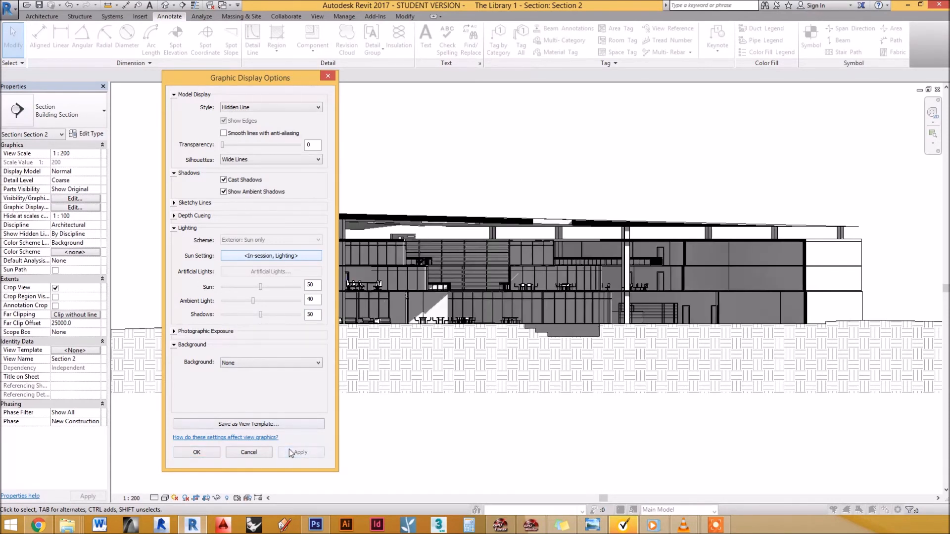
{"action": "left_click", "coordinate": [230, 316]}
{"action": "left_click", "coordinate": [299, 450]}
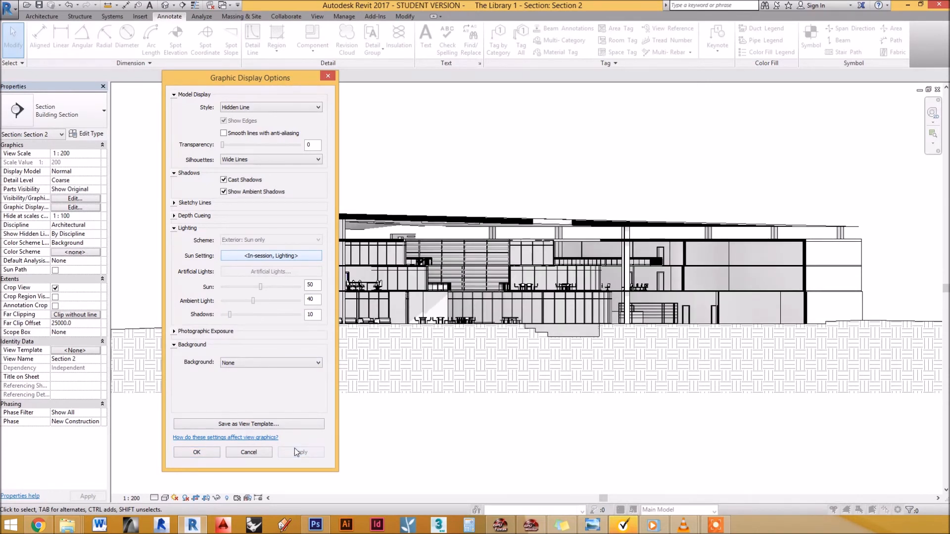
- Turn off cast shadows for the section view while keeping ambient shadows enabled, and accept the display options
{"action": "left_click", "coordinate": [255, 181]}
{"action": "left_click", "coordinate": [312, 452]}
{"action": "left_click", "coordinate": [209, 454]}
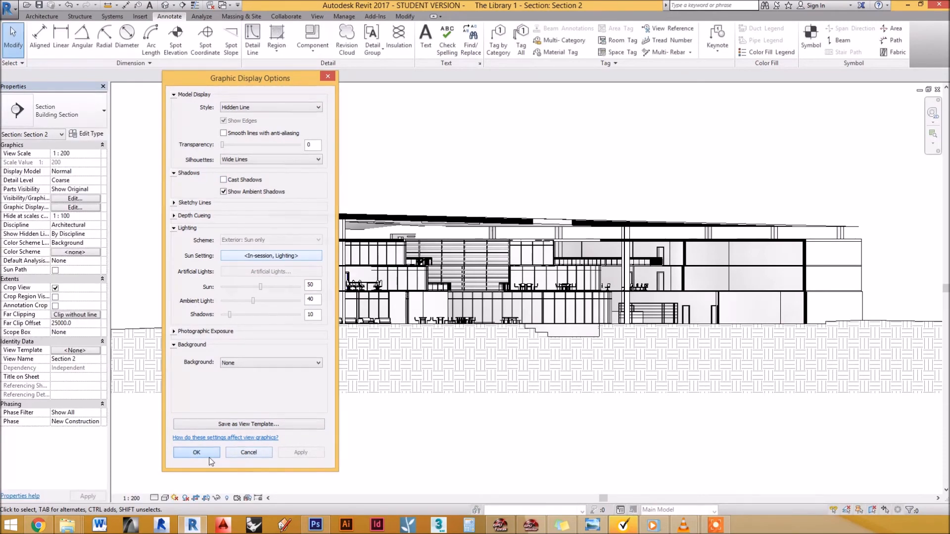
- Enable smooth lines with anti-aliasing in the section view's graphic display options and check the linework up close
{"action": "scroll", "coordinate": [559, 259], "scroll_direction": "up", "scroll_amount": 5}
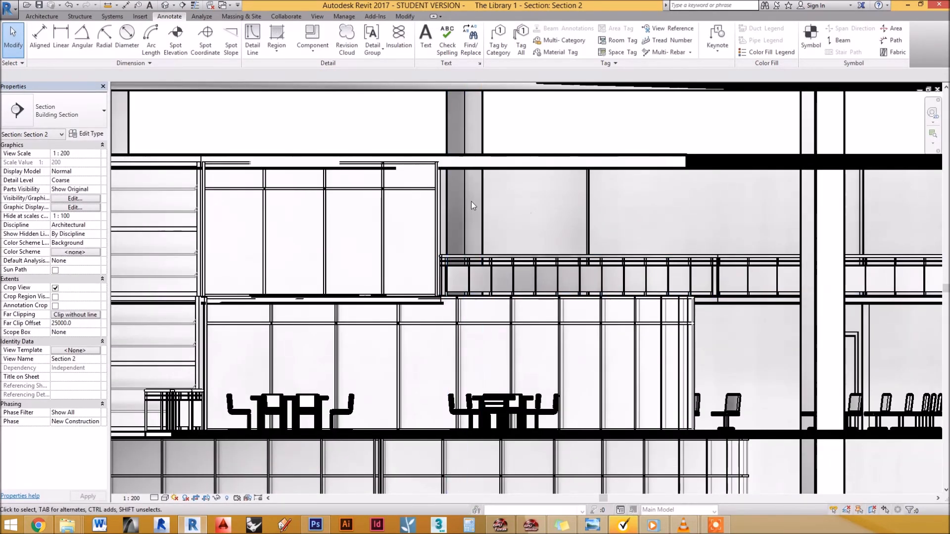
{"action": "scroll", "coordinate": [526, 207], "scroll_direction": "down", "scroll_amount": 6}
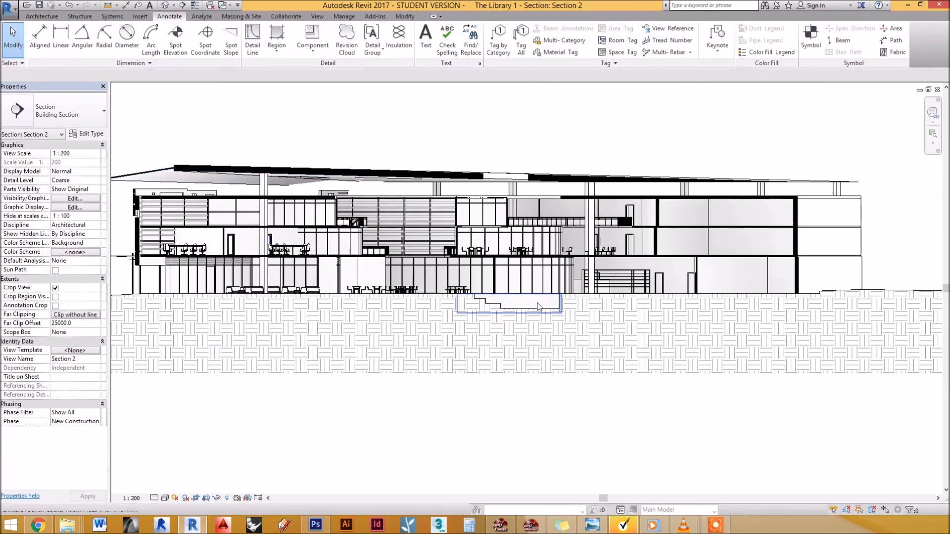
{"action": "scroll", "coordinate": [557, 302], "scroll_direction": "down", "scroll_amount": 2}
{"action": "left_click", "coordinate": [81, 207]}
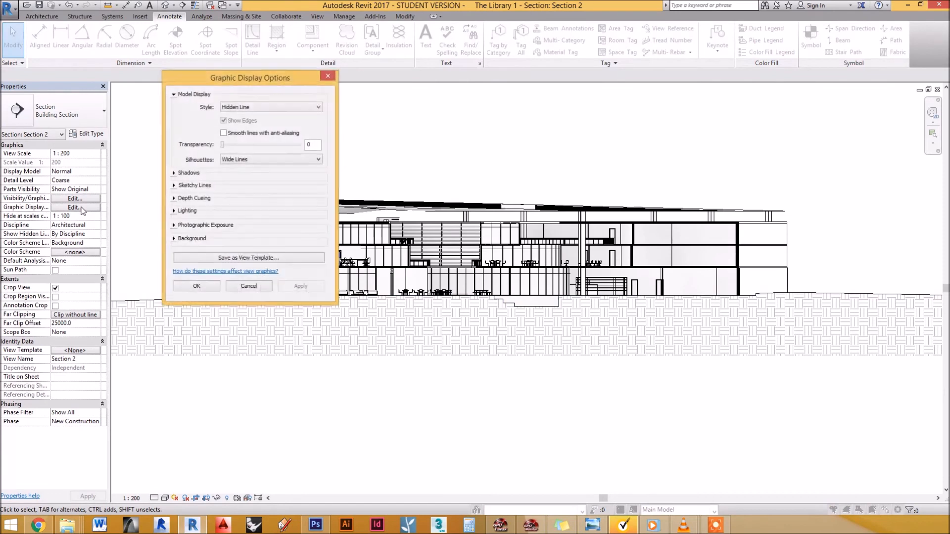
{"action": "left_click", "coordinate": [271, 138]}
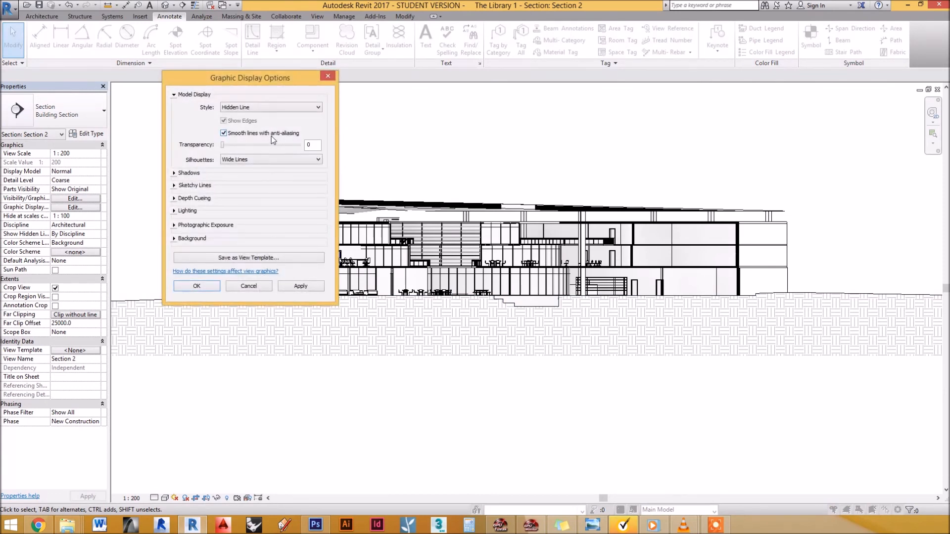
{"action": "left_click", "coordinate": [301, 286]}
{"action": "left_click", "coordinate": [197, 286]}
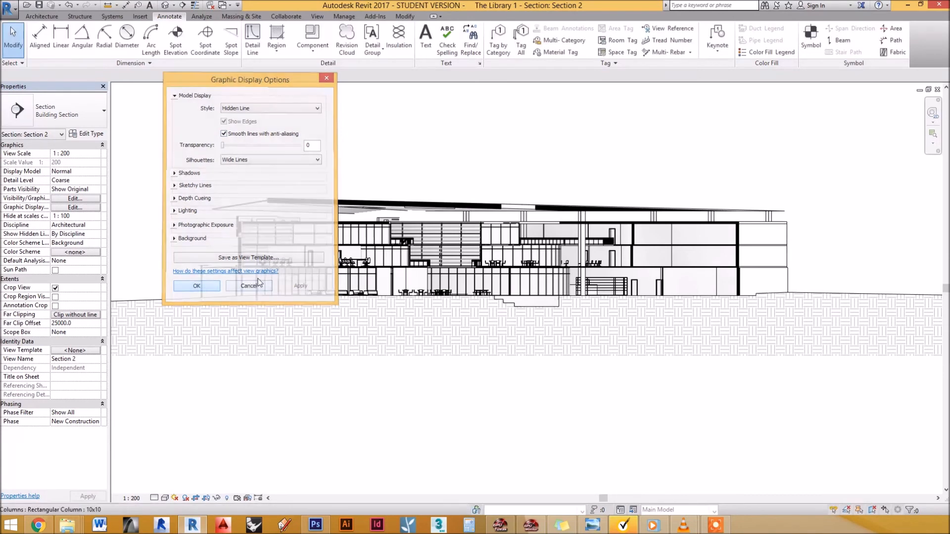
{"action": "scroll", "coordinate": [319, 232], "scroll_direction": "up", "scroll_amount": 5}
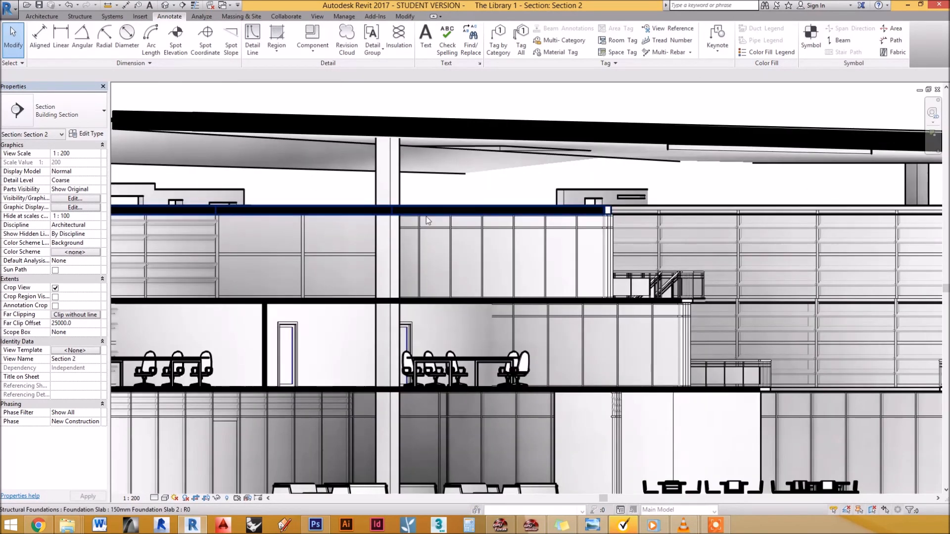
{"action": "scroll", "coordinate": [444, 222], "scroll_direction": "down", "scroll_amount": 5}
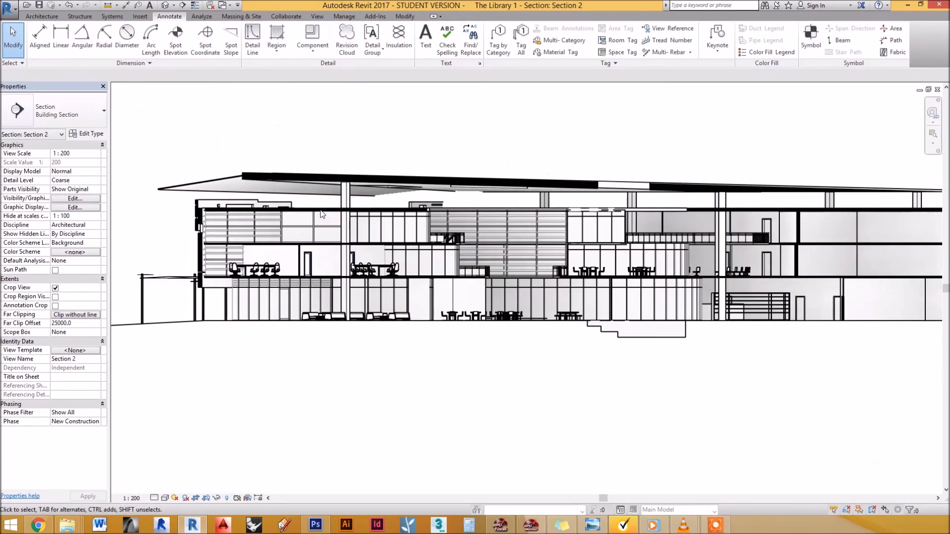
{"action": "middle_click_drag", "start_coordinate": [431, 215], "coordinate": [454, 269]}
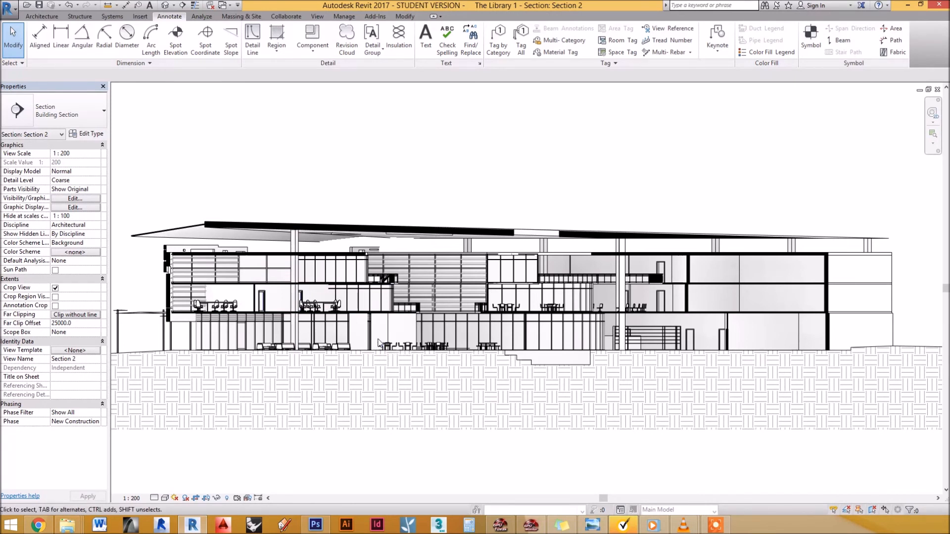
- Set the section view's background to Gradient in the graphic display options, keeping the default colours, and accept the change
{"action": "left_click", "coordinate": [75, 207]}
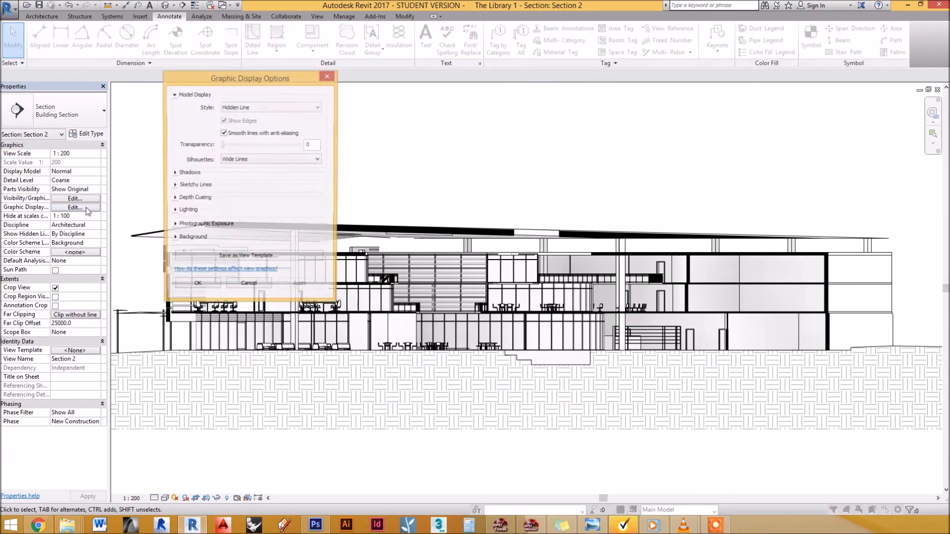
{"action": "left_click", "coordinate": [173, 239]}
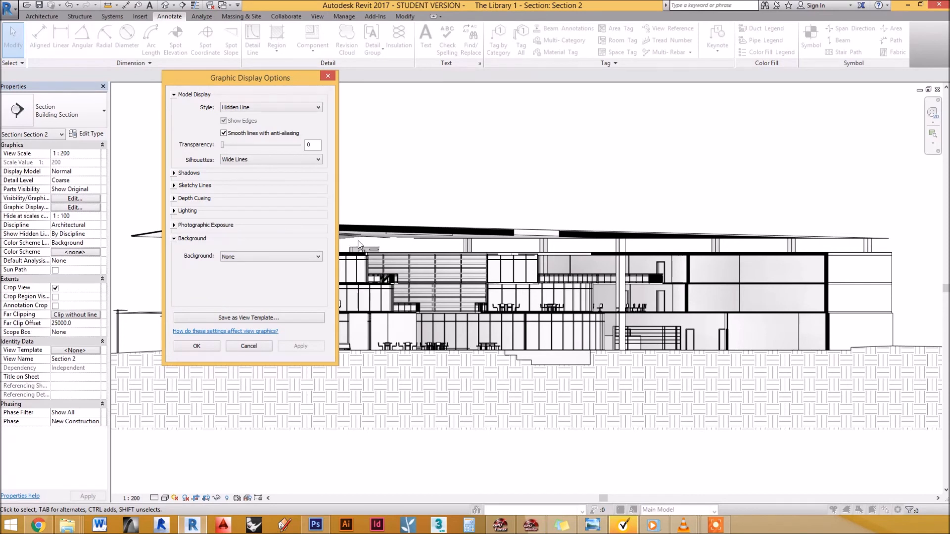
{"action": "left_click", "coordinate": [298, 257]}
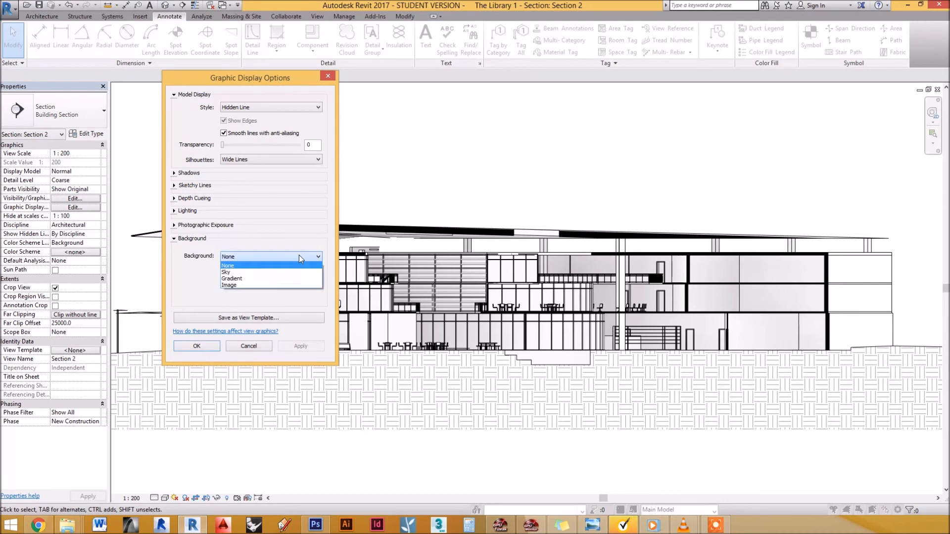
{"action": "left_click", "coordinate": [279, 281]}
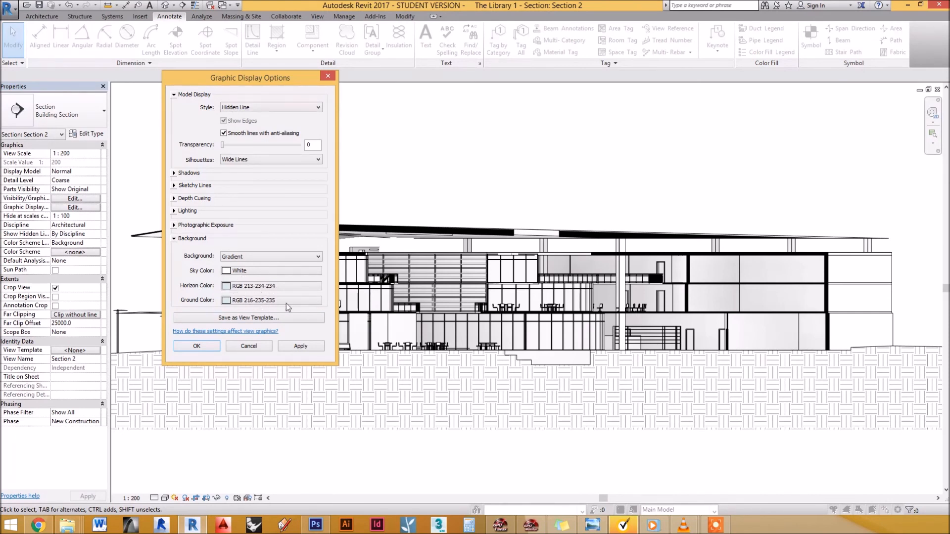
{"action": "left_click", "coordinate": [297, 345]}
{"action": "left_click", "coordinate": [197, 346]}
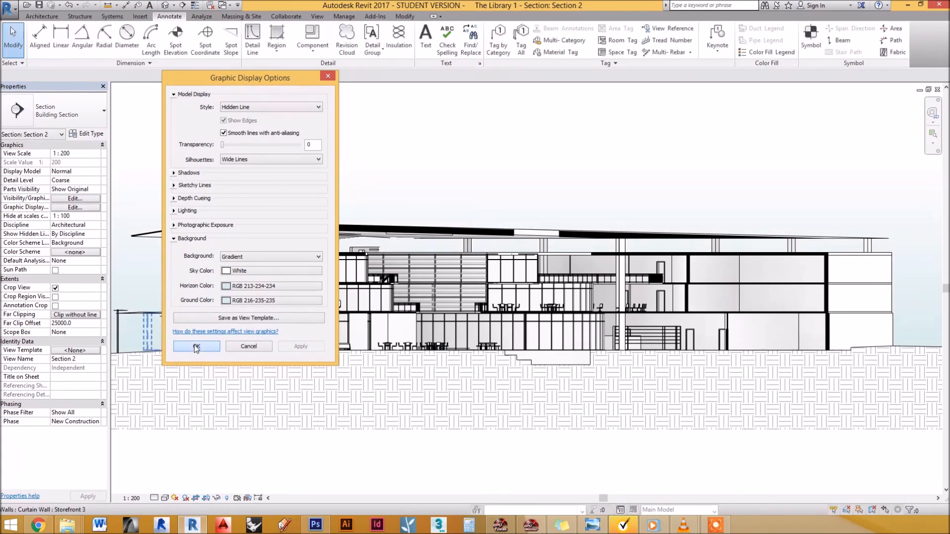
{"action": "scroll", "coordinate": [293, 306], "scroll_direction": "down", "scroll_amount": 2}
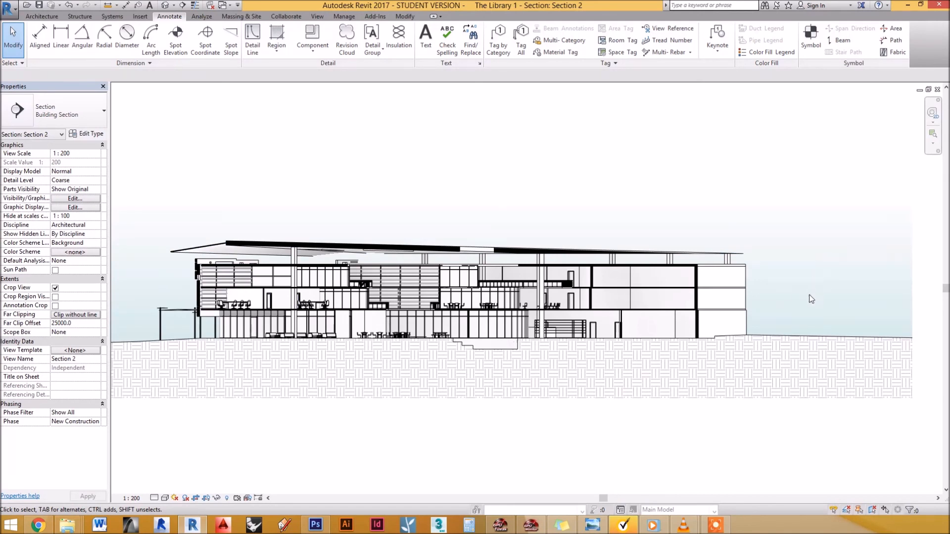
{"action": "left_click", "coordinate": [798, 337]}
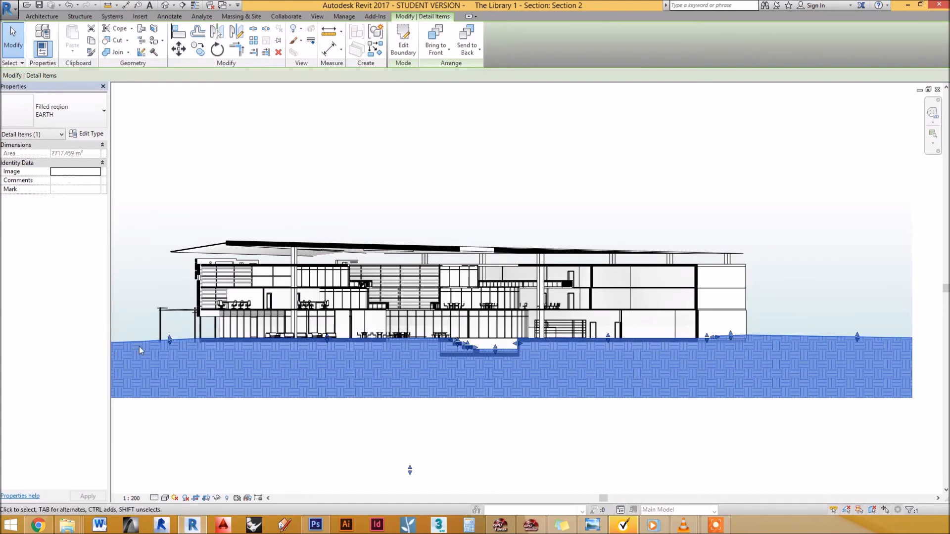
{"action": "left_click", "coordinate": [146, 284]}
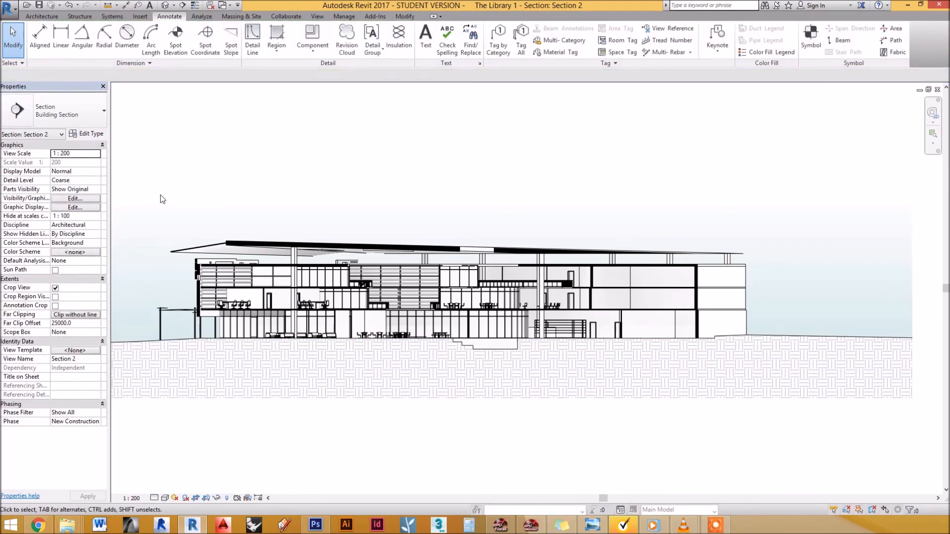